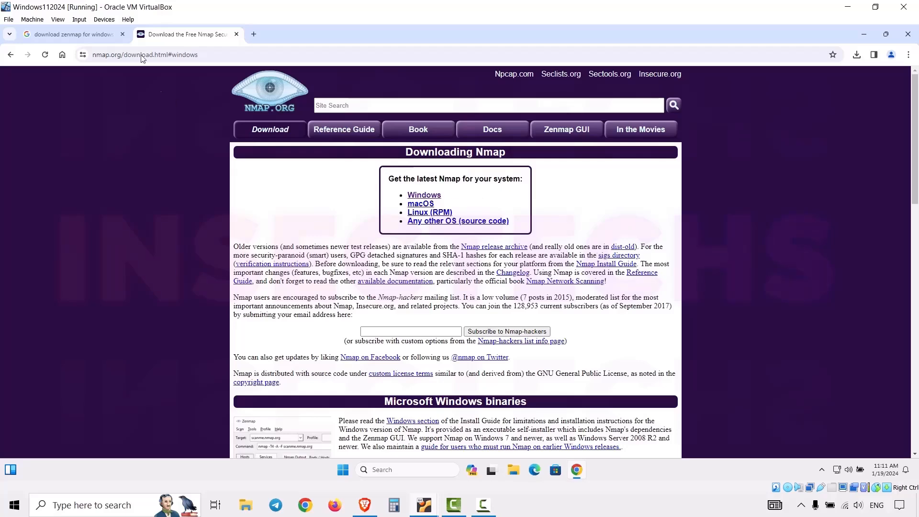
Review the Google results for "download zenmap for windows" and the platform download options on nmap.org's download page
left_click(72, 34)
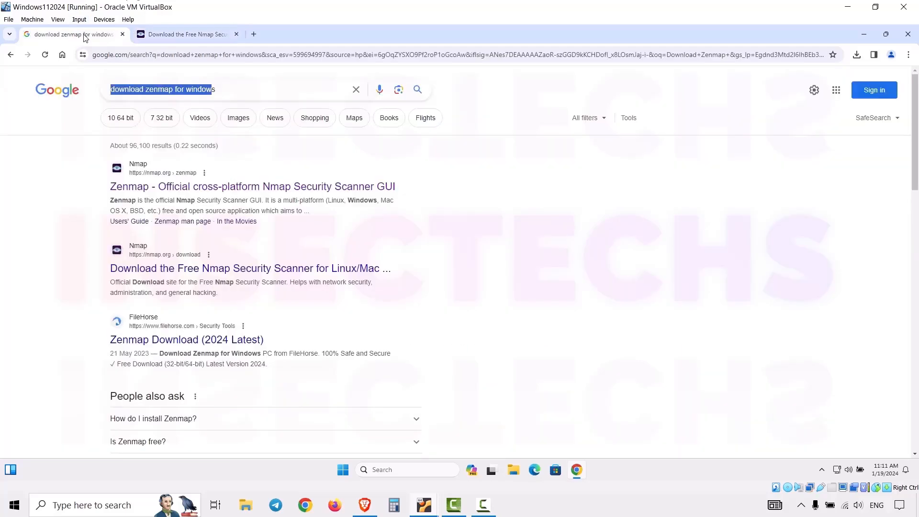
left_click(170, 34)
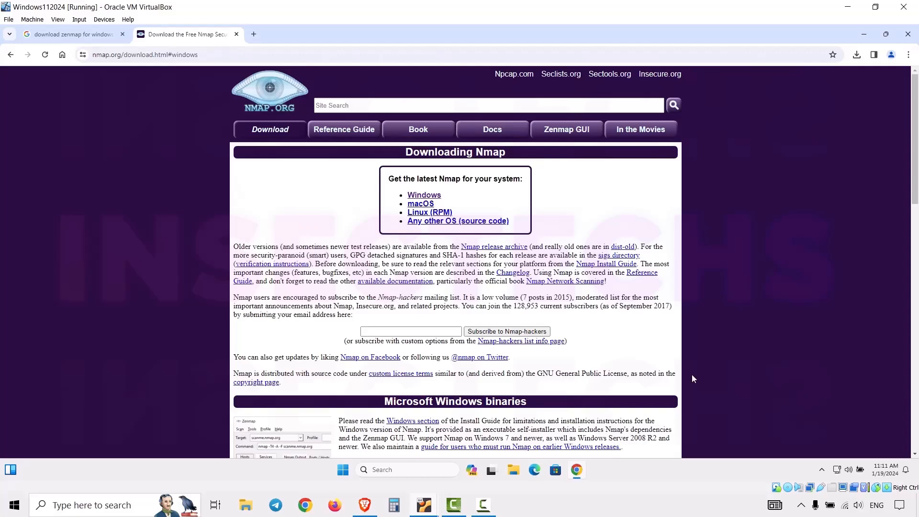
scroll(672, 316, "down", 1)
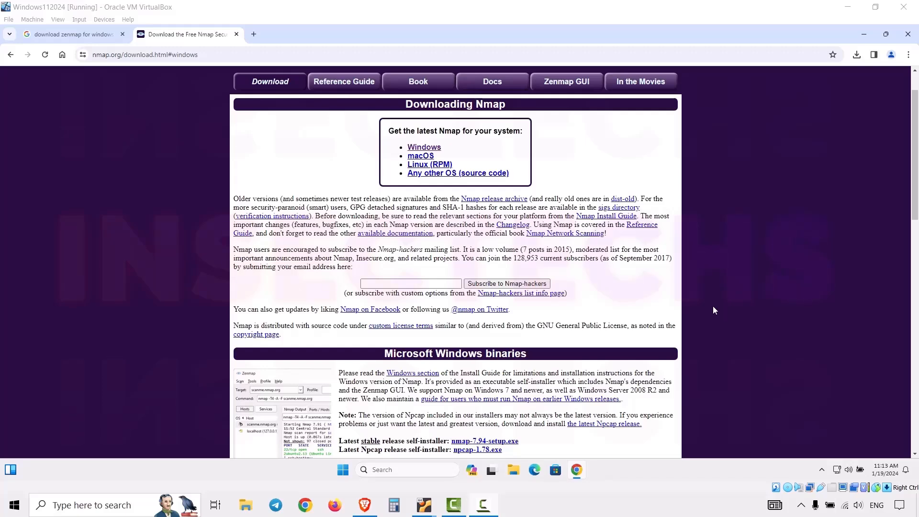
key("ctrl+shift+Tab")
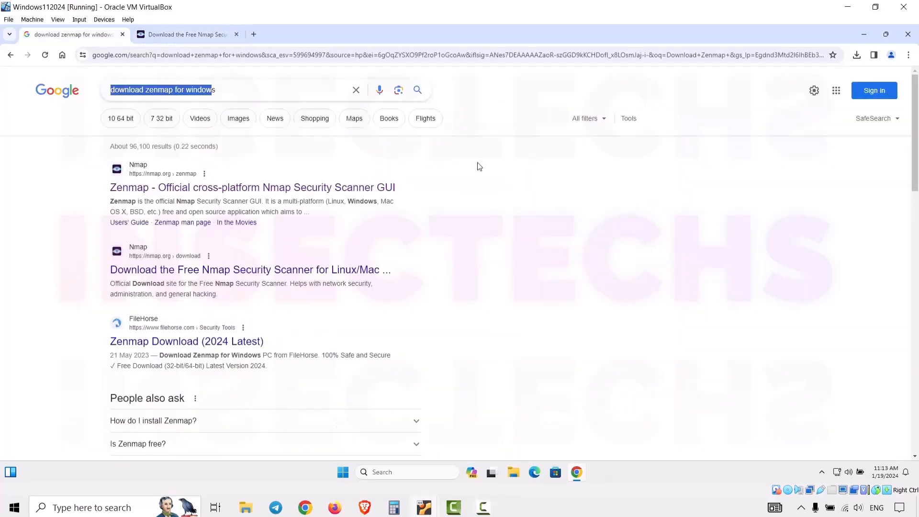
left_click(229, 100)
triple_click(237, 91)
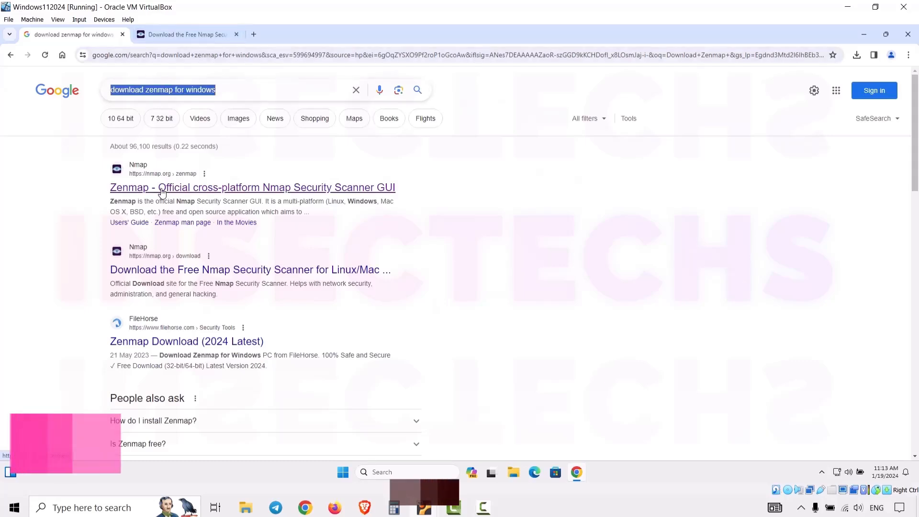
left_click(180, 34)
scroll(431, 206, "down", 3)
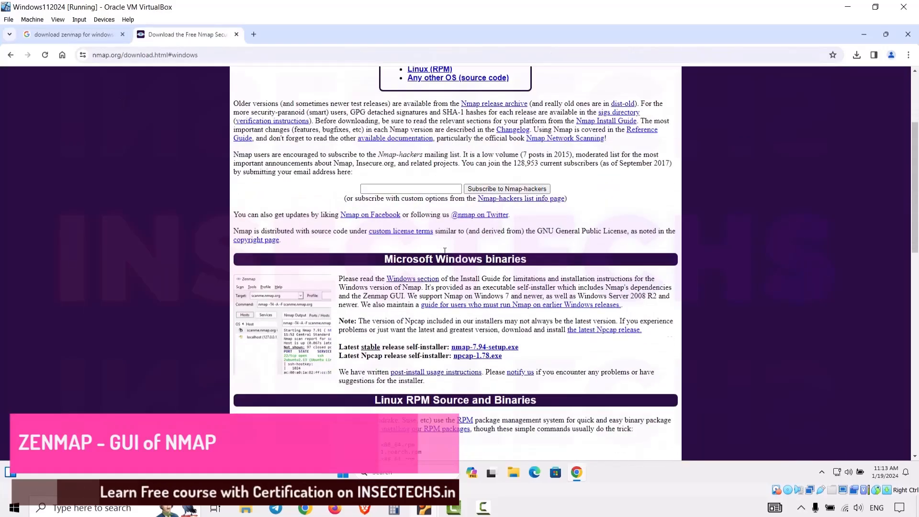
scroll(432, 205, "up", 3)
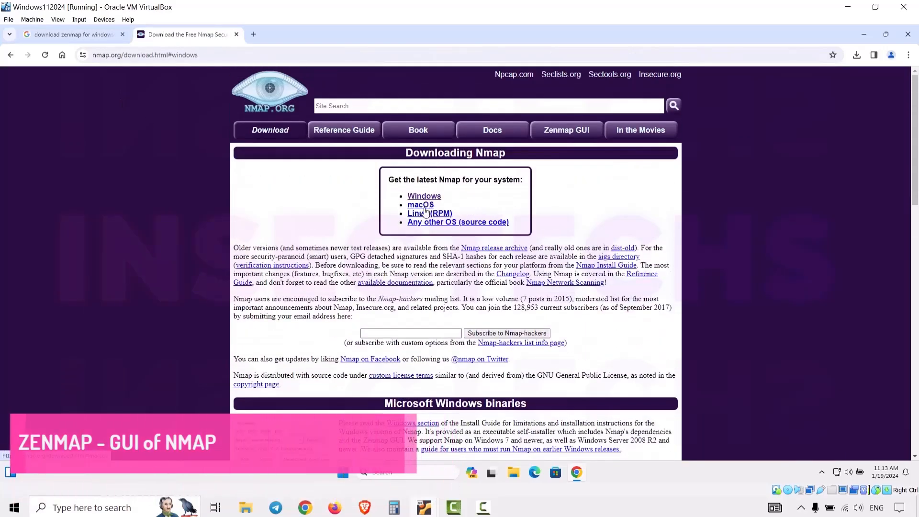
scroll(438, 266, "down", 4)
scroll(439, 266, "down", 3)
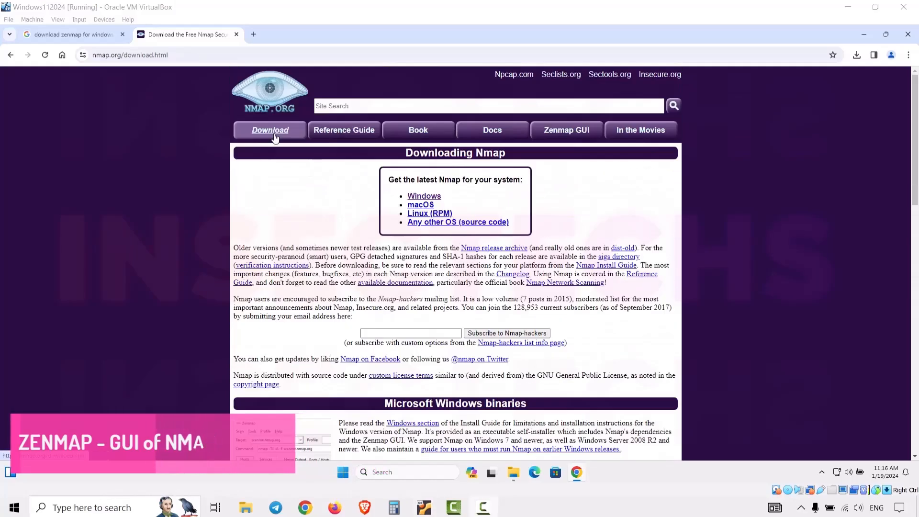
Open the Zenmap GUI page on nmap.org and read its introduction about platforms and ease of use
left_click(563, 133)
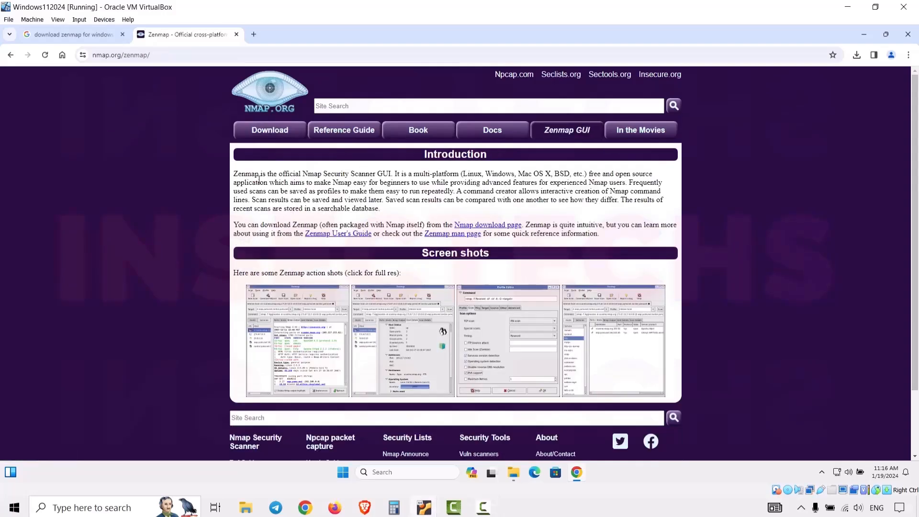
left_click_drag(248, 173, 449, 173)
left_click(427, 186)
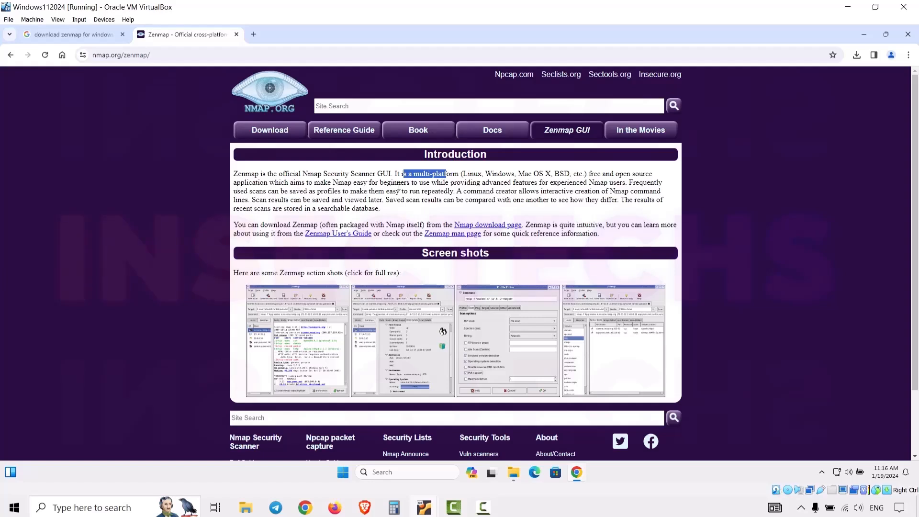
left_click_drag(357, 188, 427, 188)
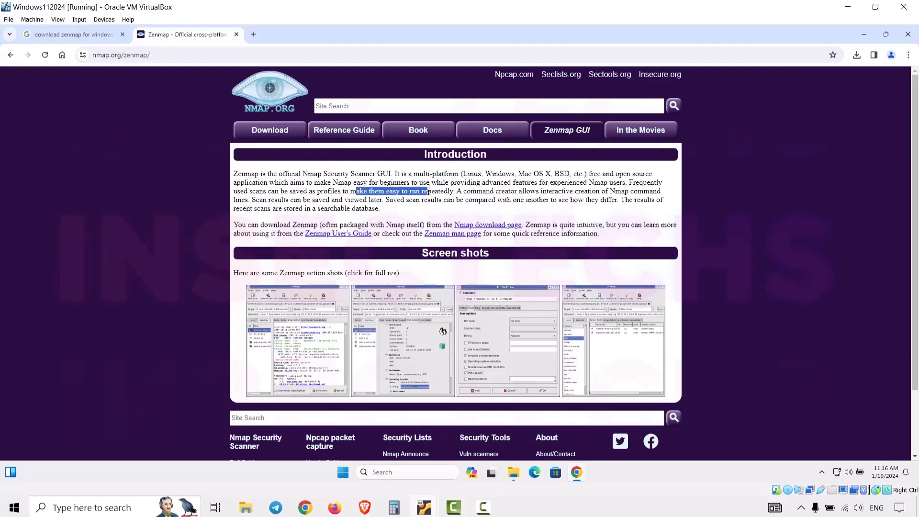
left_click(442, 187)
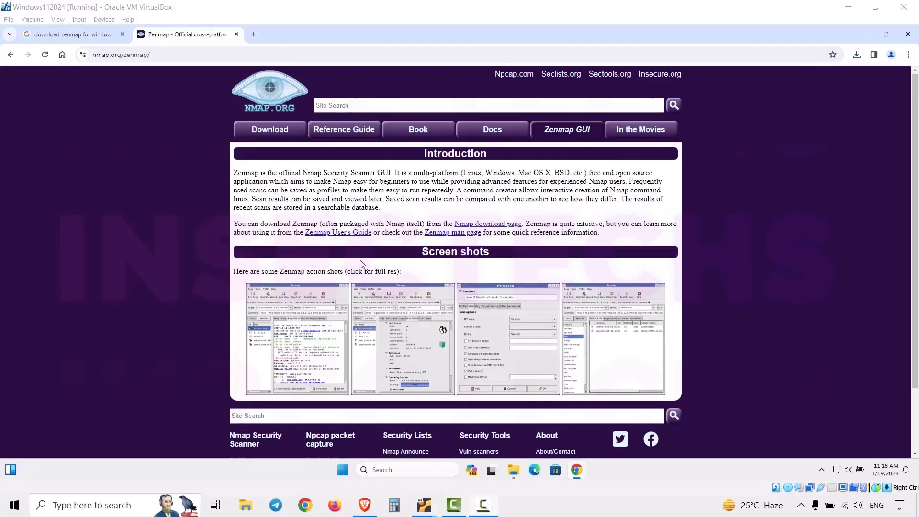
Go from the Zenmap page to the Nmap download page and download the stable Windows installer nmap-7.94-setup.exe
left_click_drag(257, 223, 410, 223)
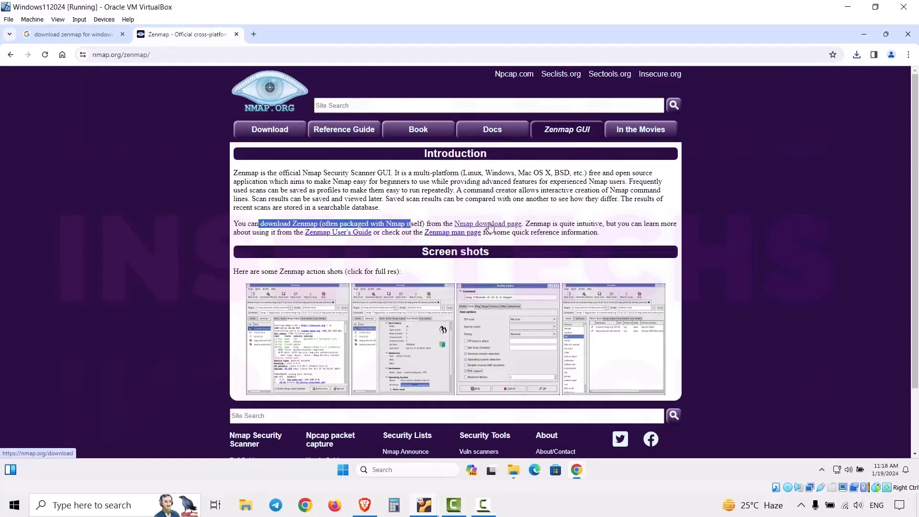
left_click(490, 226)
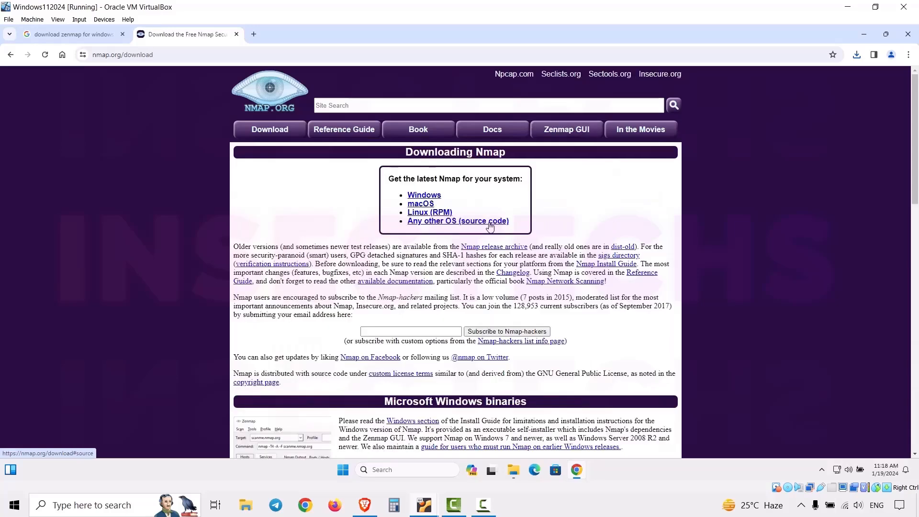
scroll(488, 348, "down", 3)
scroll(489, 348, "down", 1)
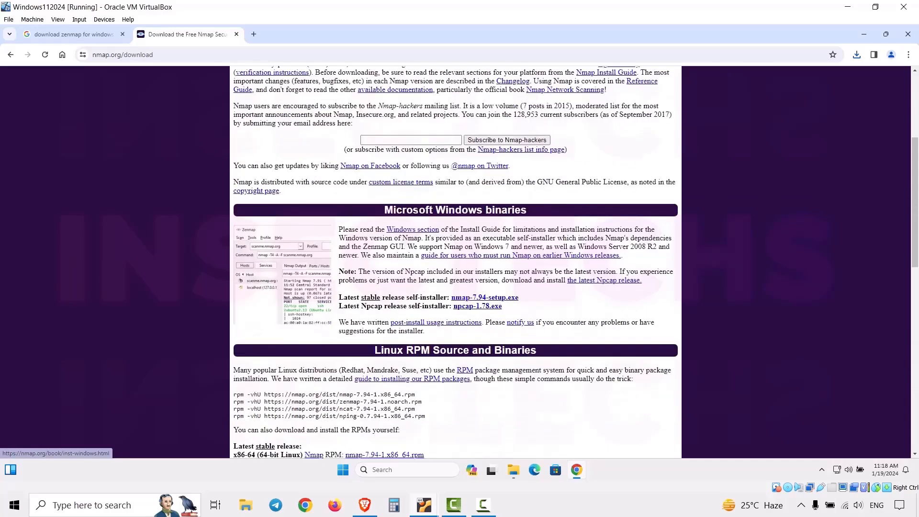
left_click(494, 299)
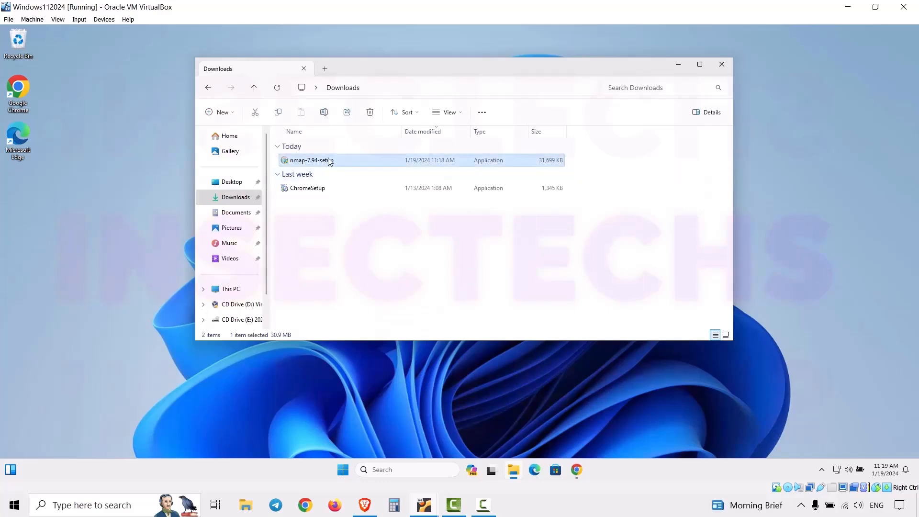
Run nmap-7.94-setup from the Downloads folder, allow it to make changes, and minimize the folder window
double_click(329, 161)
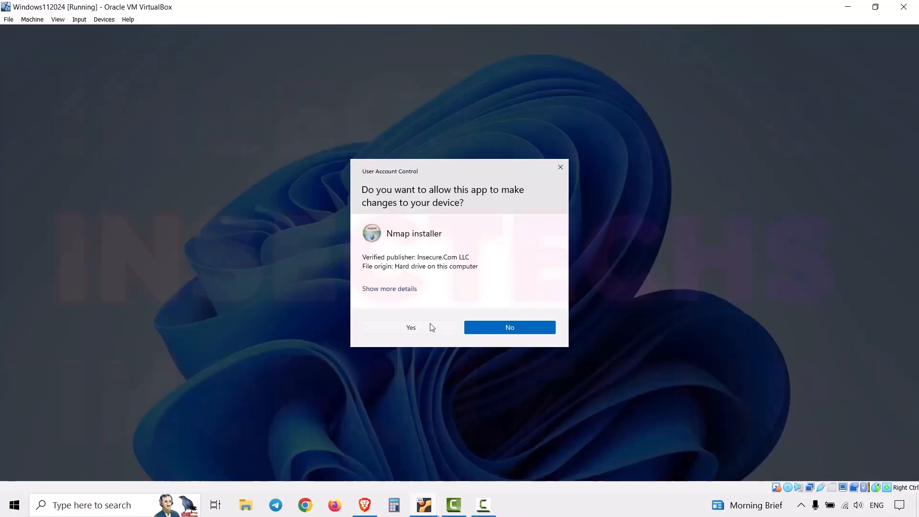
left_click(426, 324)
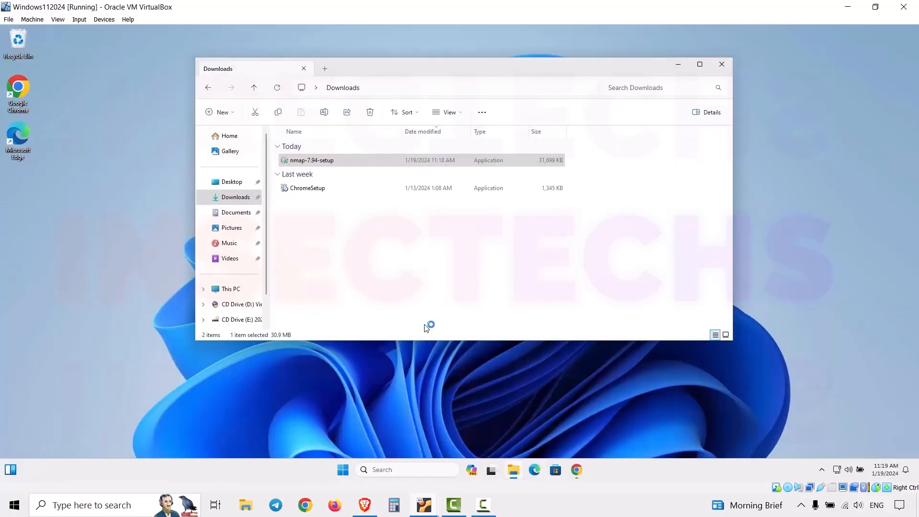
left_click(675, 65)
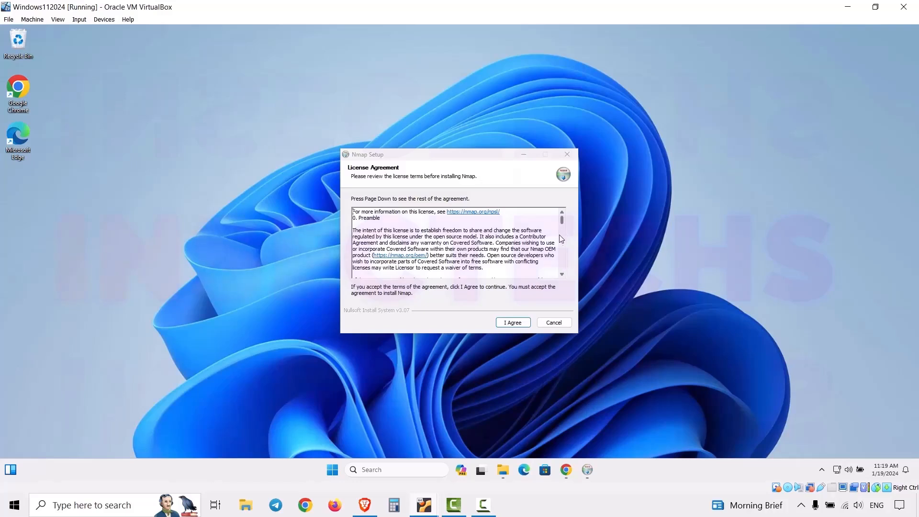
Accept the Nmap license agreement and start the installation with the default components, including the Zenmap GUI frontend
left_click_drag(563, 222, 568, 259)
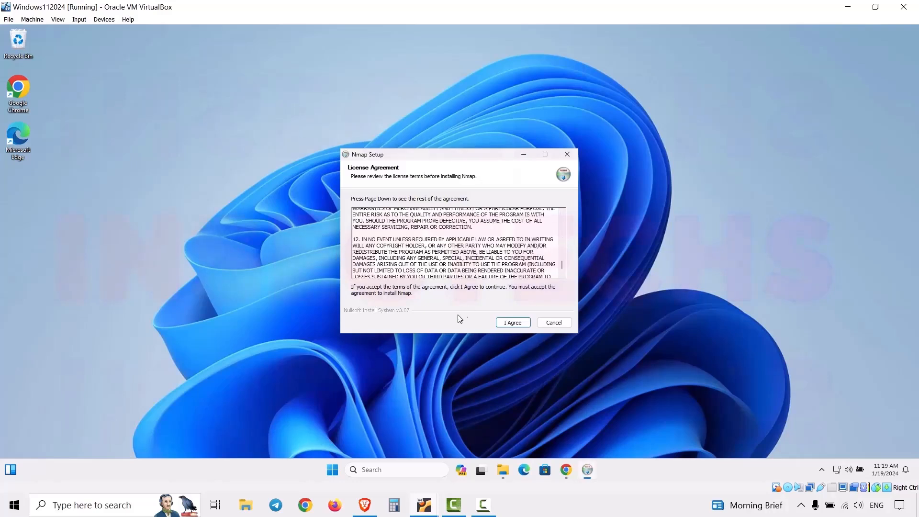
left_click(519, 323)
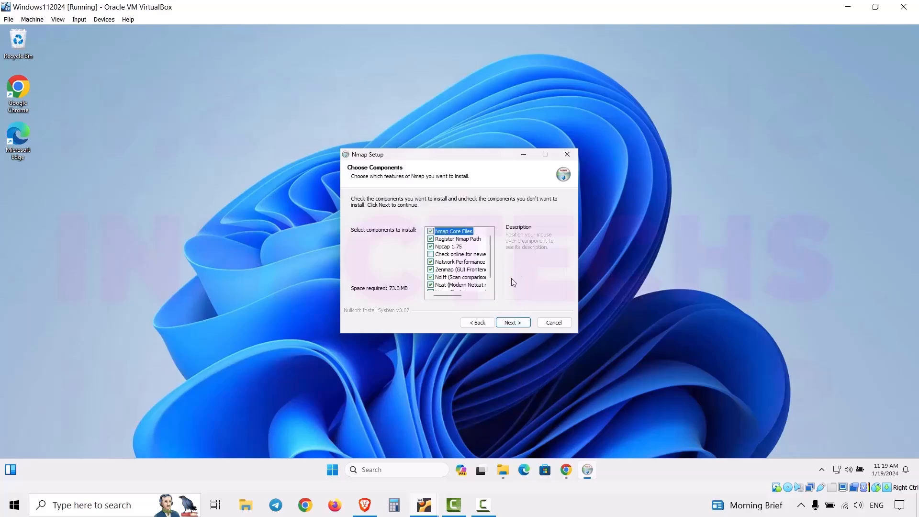
left_click(432, 270)
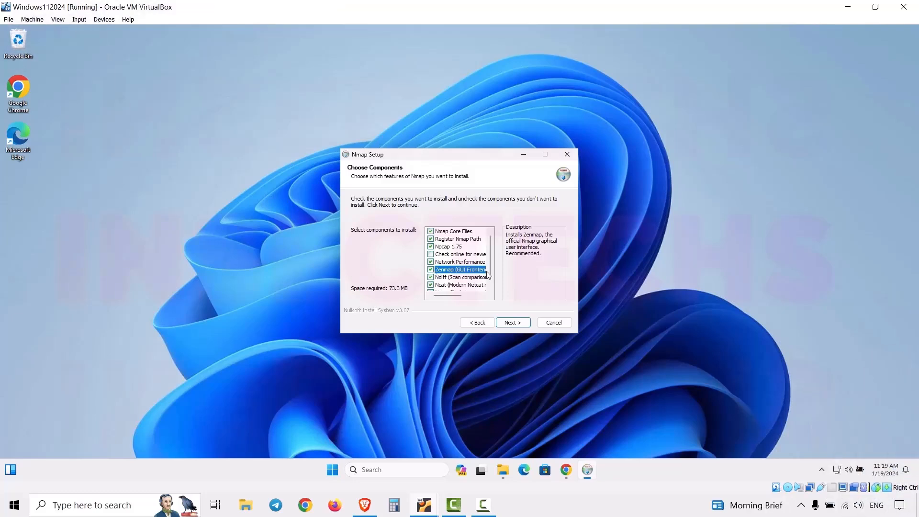
left_click(512, 322)
left_click(512, 323)
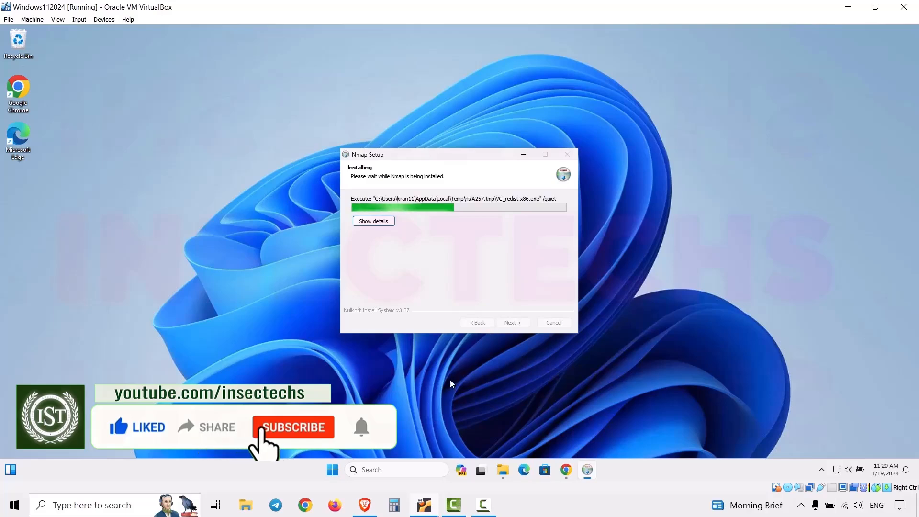
mouse_move(429, 500)
left_click(444, 454)
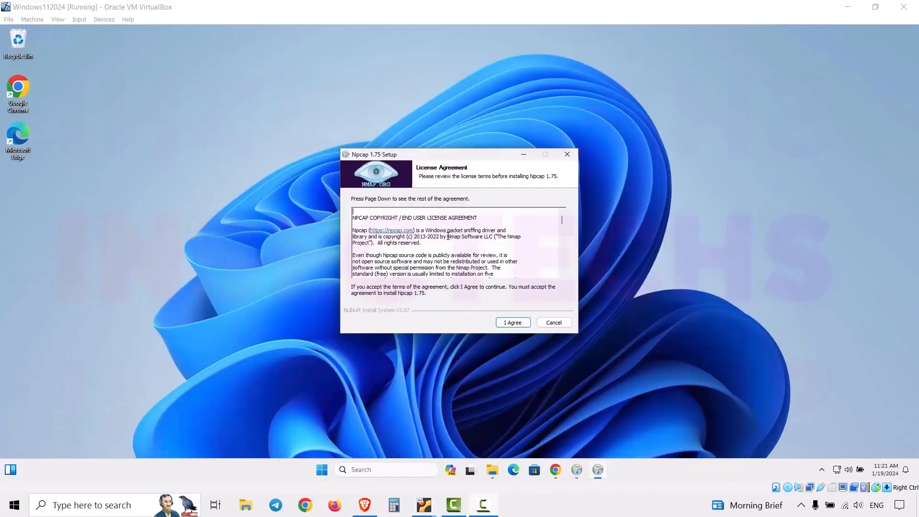
Accept the Npcap 1.75 license and install it with raw 802.11 traffic support and WinPcap API-compatible Mode
left_click_drag(434, 230, 495, 229)
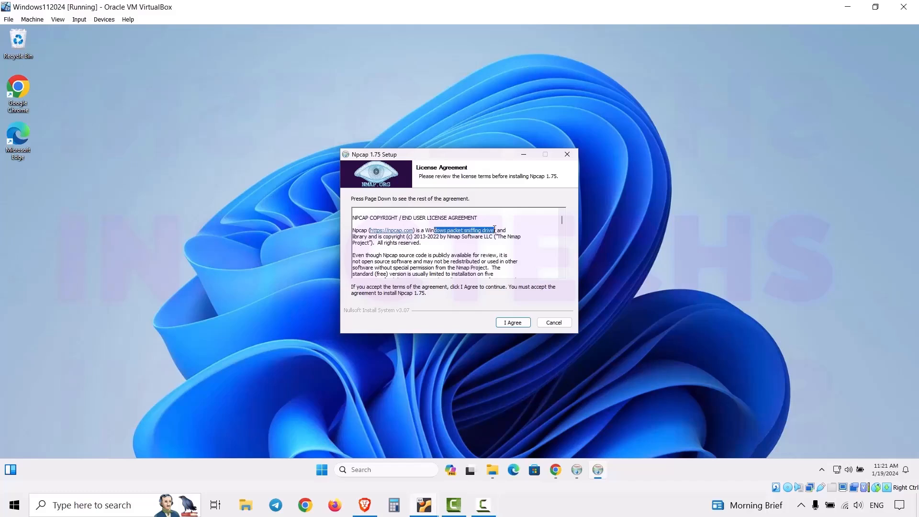
left_click(438, 248)
left_click(510, 323)
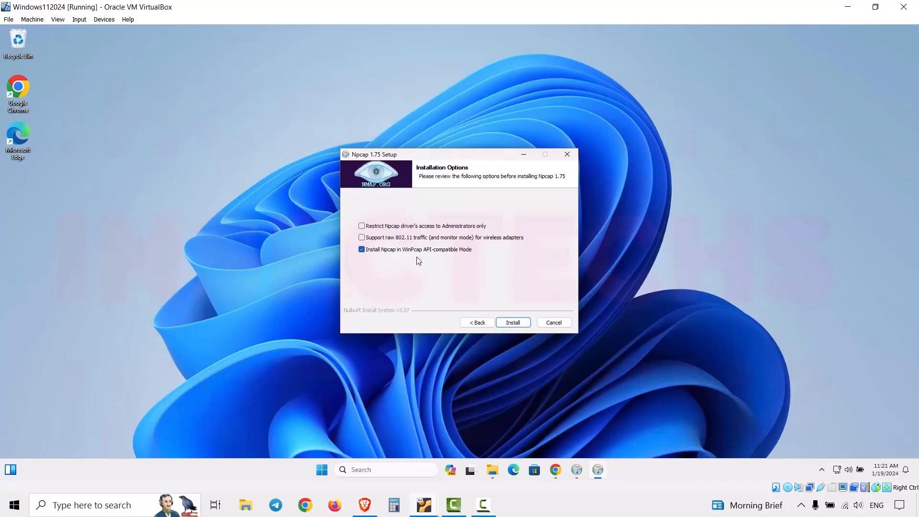
left_click(424, 237)
left_click(509, 323)
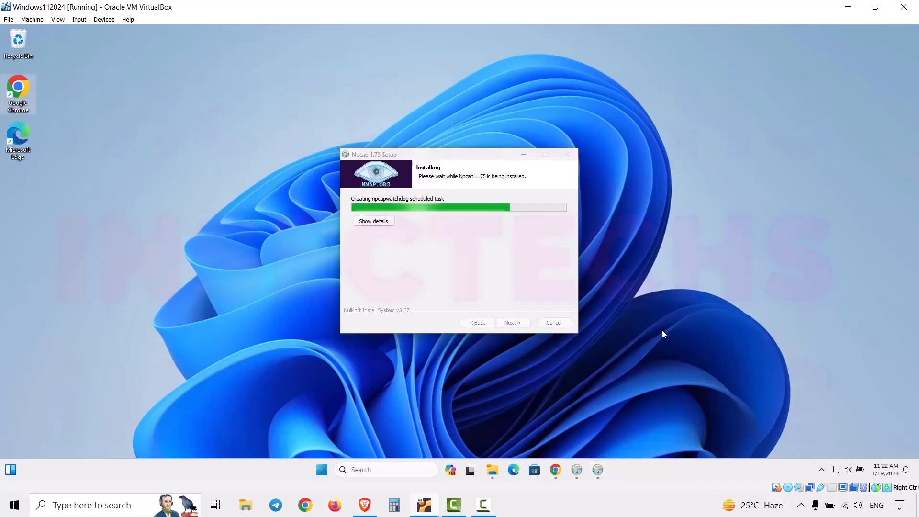
Switch to the Kali Purple virtual machine and log in with the account password
mouse_move(425, 505)
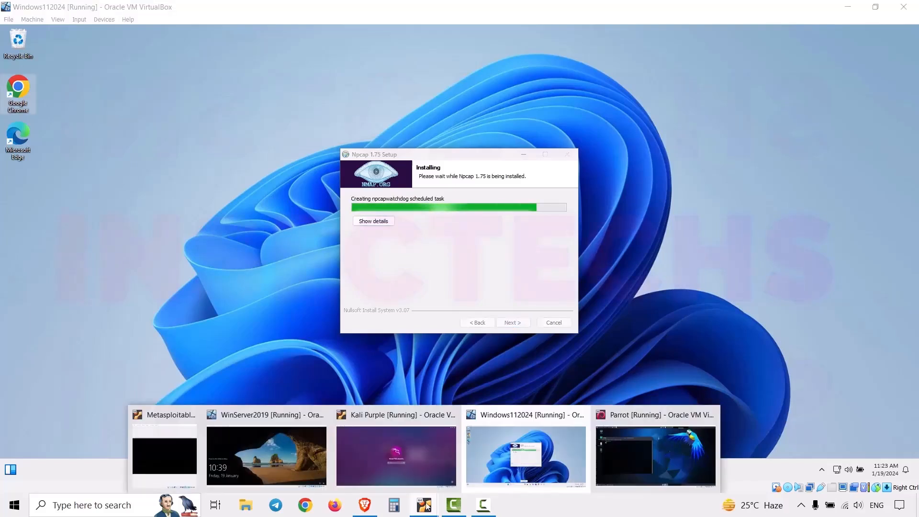
left_click(403, 464)
type("********")
key("Return")
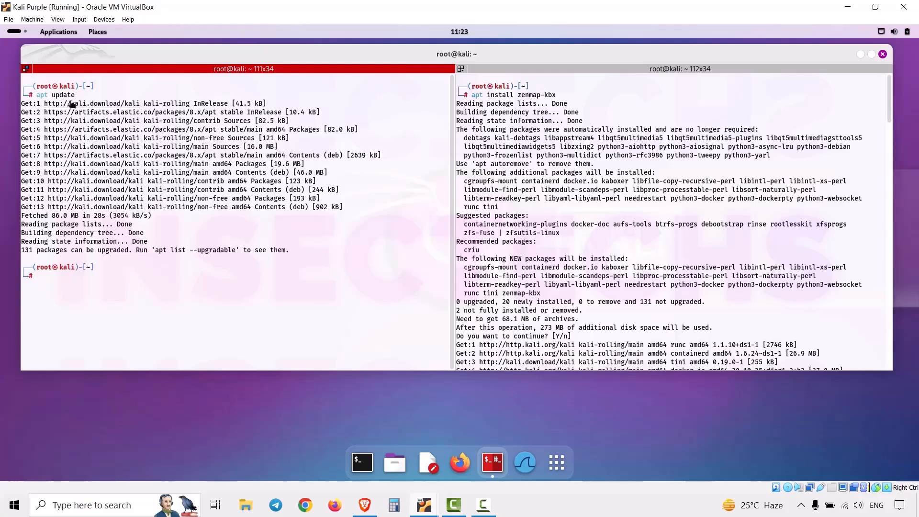
Examine the terminal output of "apt update" and "apt install zenmap-kbx", enlarging the install output for reading
left_click_drag(82, 95, 26, 95)
left_click(146, 99)
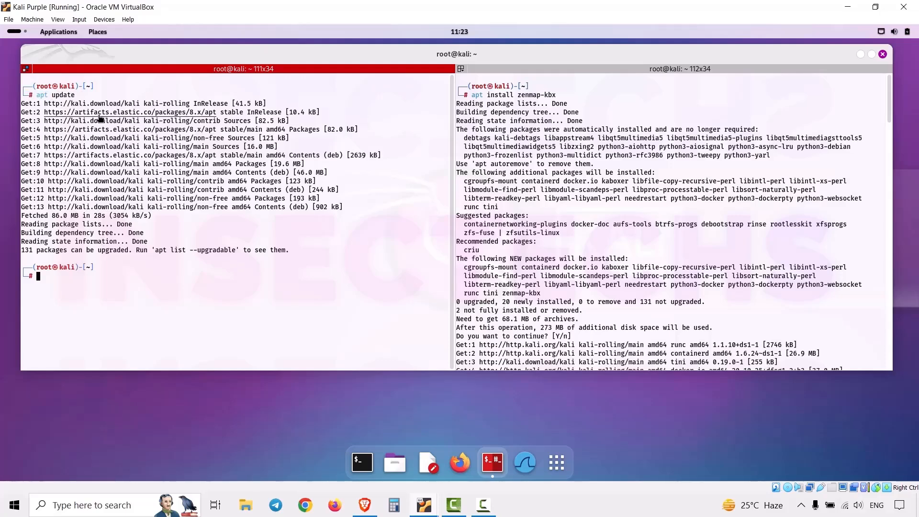
double_click(63, 95)
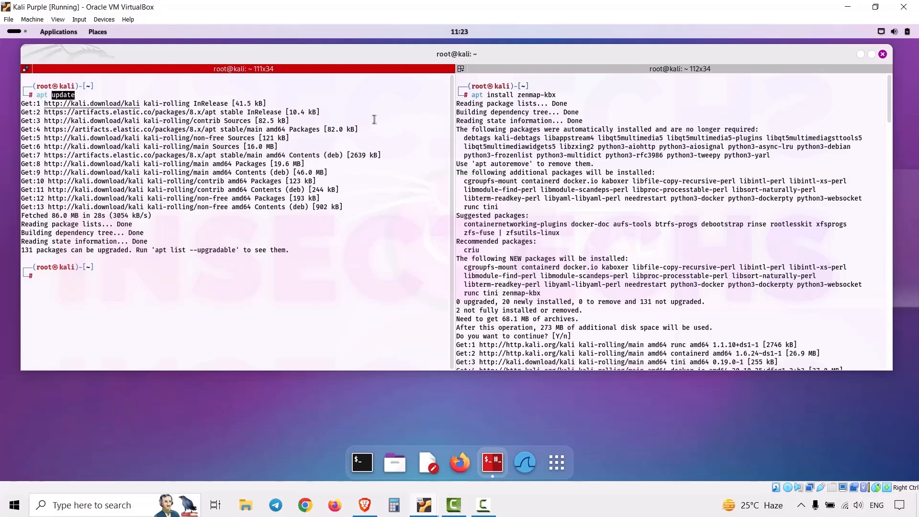
left_click_drag(476, 91, 558, 90)
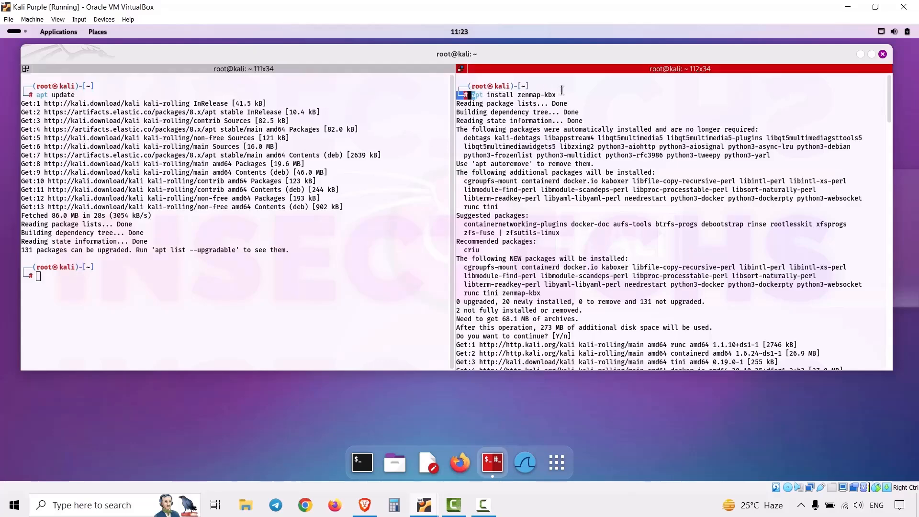
scroll(561, 91, "up", 9)
left_click_drag(640, 124, 485, 129)
left_click(645, 124)
scroll(626, 169, "down", 2)
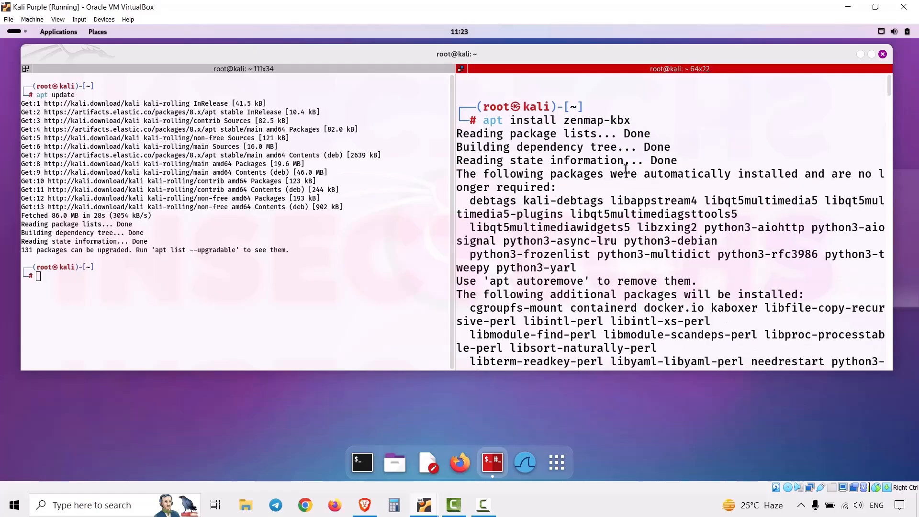
scroll(625, 172, "down", 10)
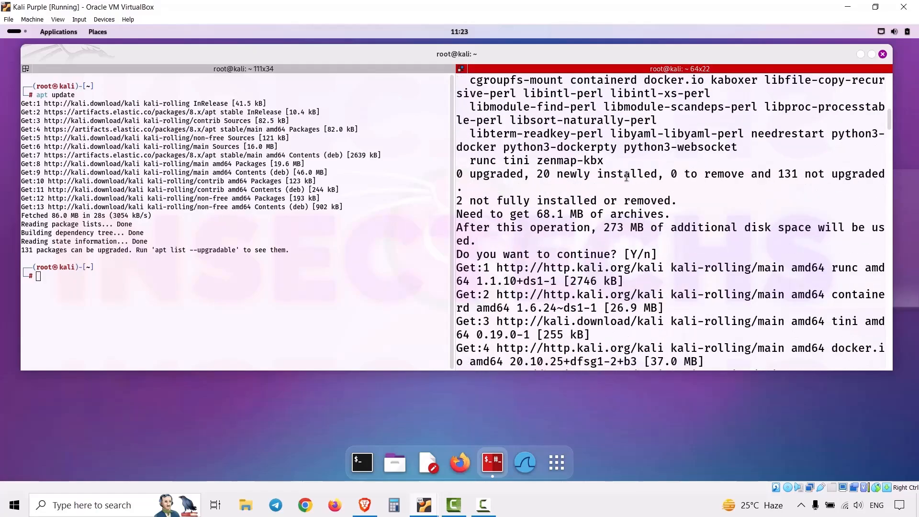
scroll(649, 201, "down", 4)
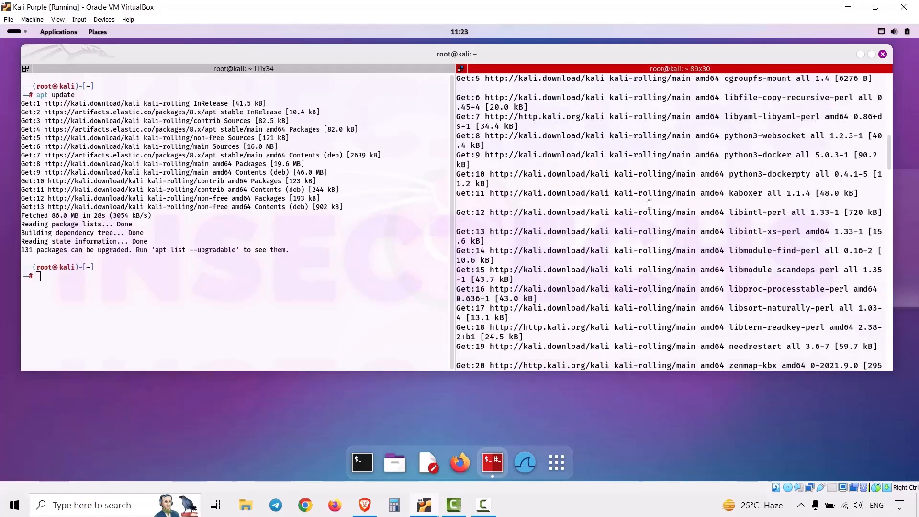
Find Zenmap among the Kali applications by searching "zen" and pin it to the dash
left_click(556, 462)
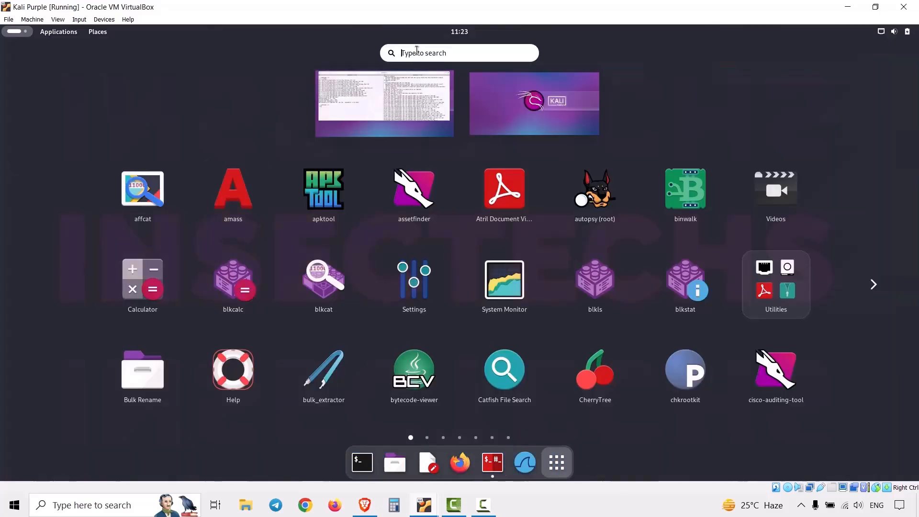
type("zen")
right_click(453, 112)
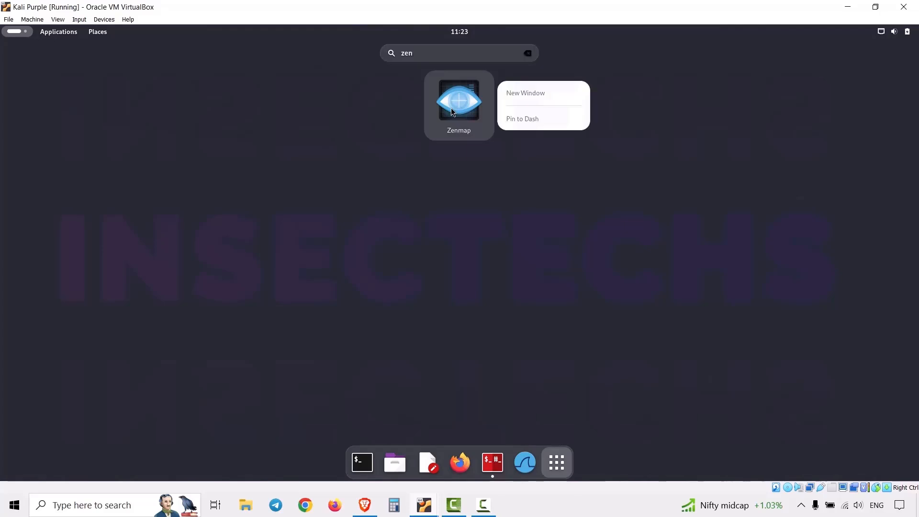
left_click(511, 119)
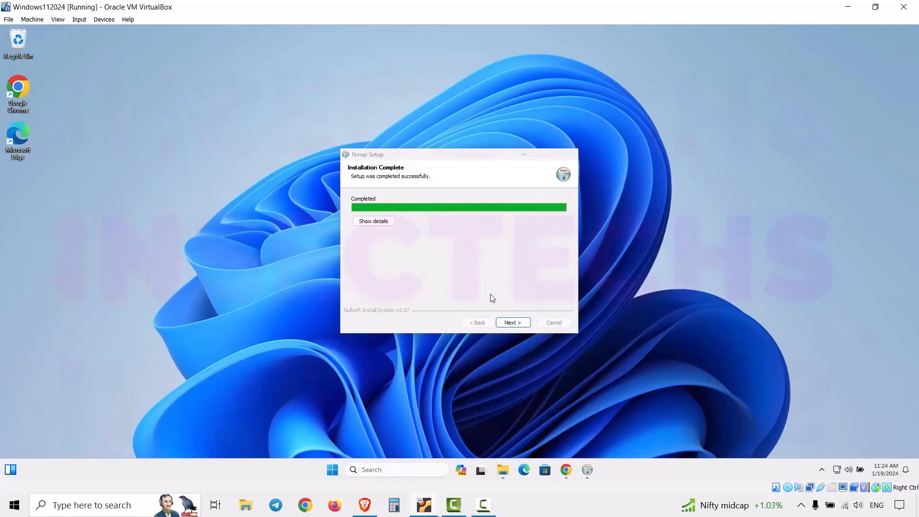
Finish the Nmap setup on the Windows 11 virtual machine, creating the Start Menu Folder and Desktop Icon shortcuts
left_click(516, 323)
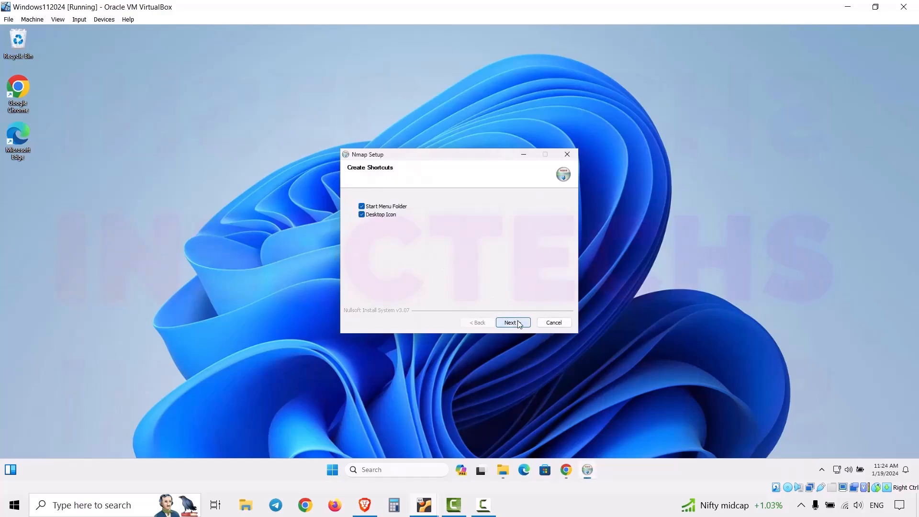
left_click(517, 324)
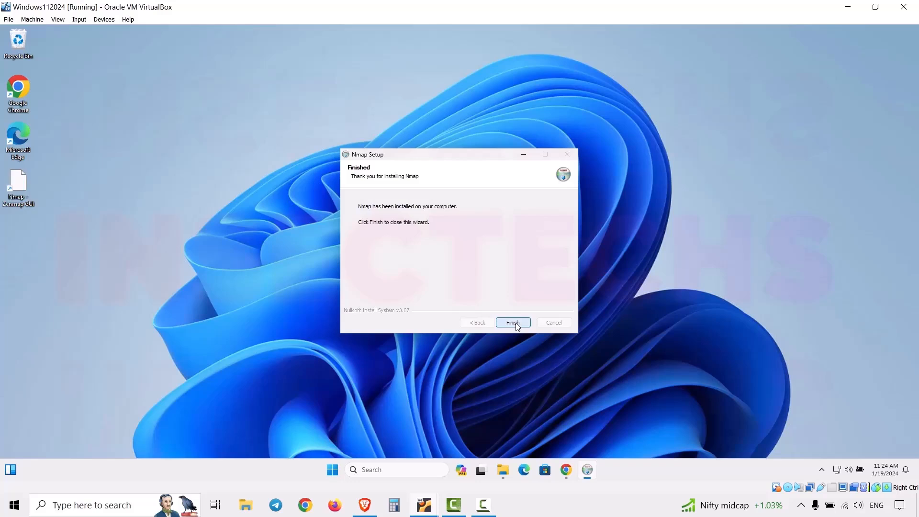
left_click(513, 322)
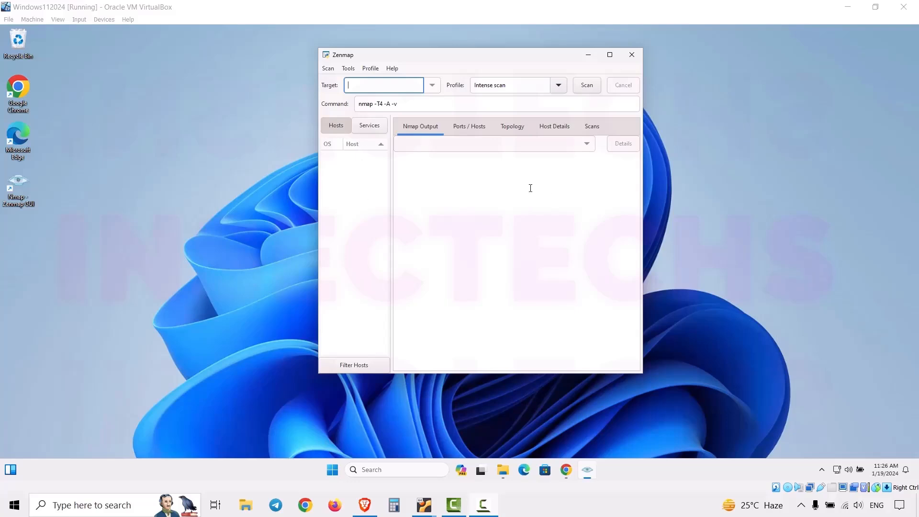
Look through Zenmap's Services list and its Ports / Hosts, Topology, Host Details and Scans views
left_click(371, 125)
left_click(461, 126)
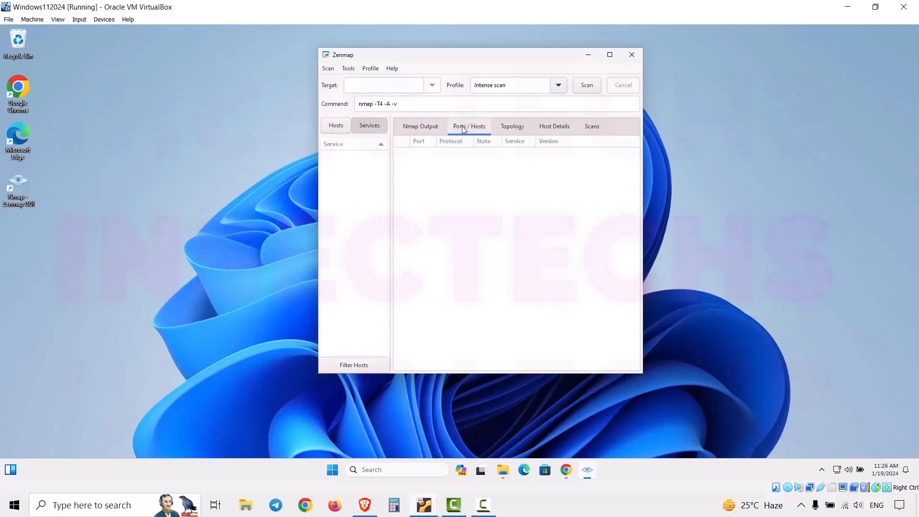
left_click(511, 127)
left_click(554, 127)
left_click(584, 128)
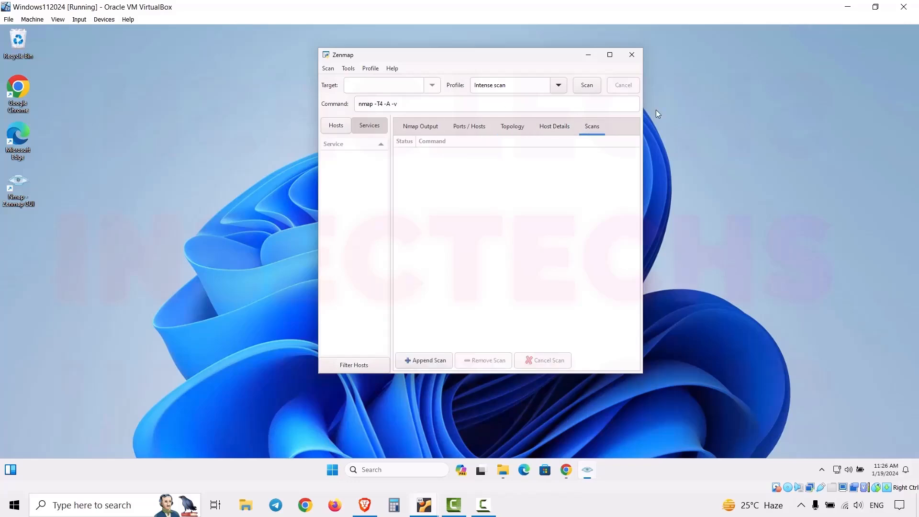
Try the Ping scan and Quick scan plus profiles and examine the Nmap command each one generates
left_click(563, 86)
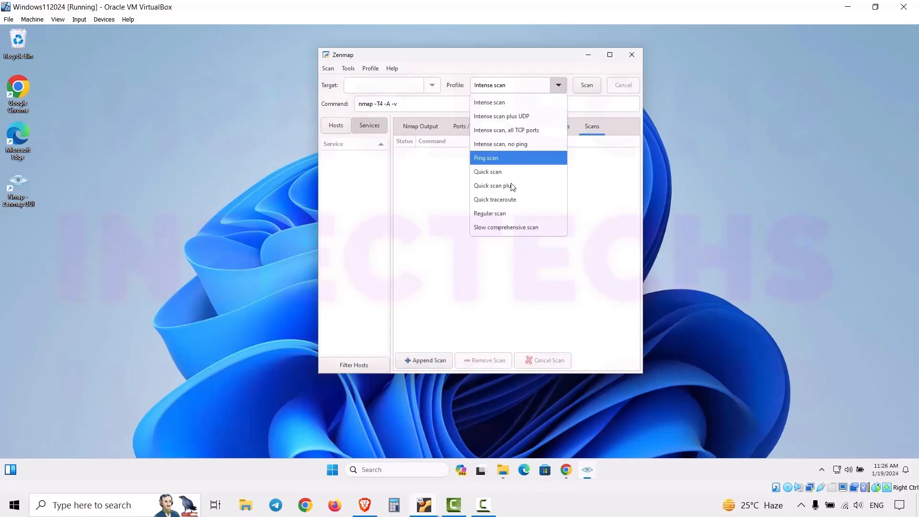
left_click(501, 153)
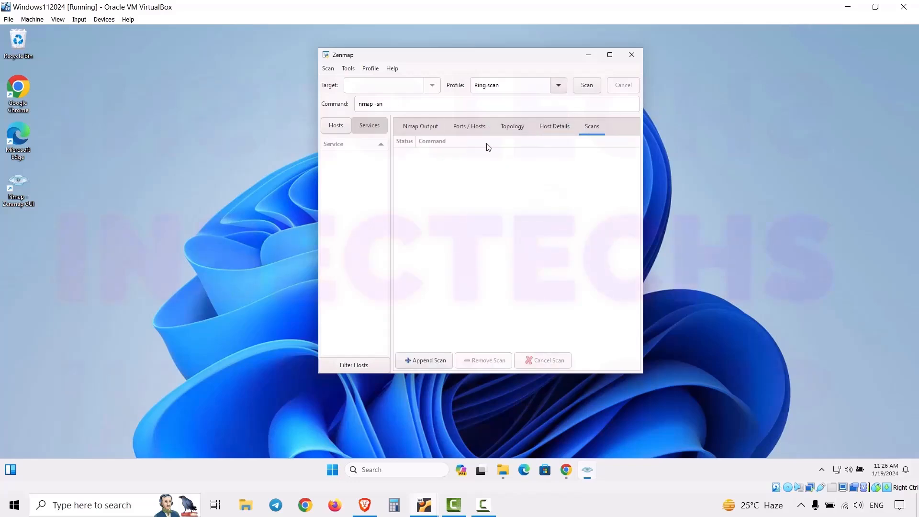
left_click(558, 85)
left_click(529, 181)
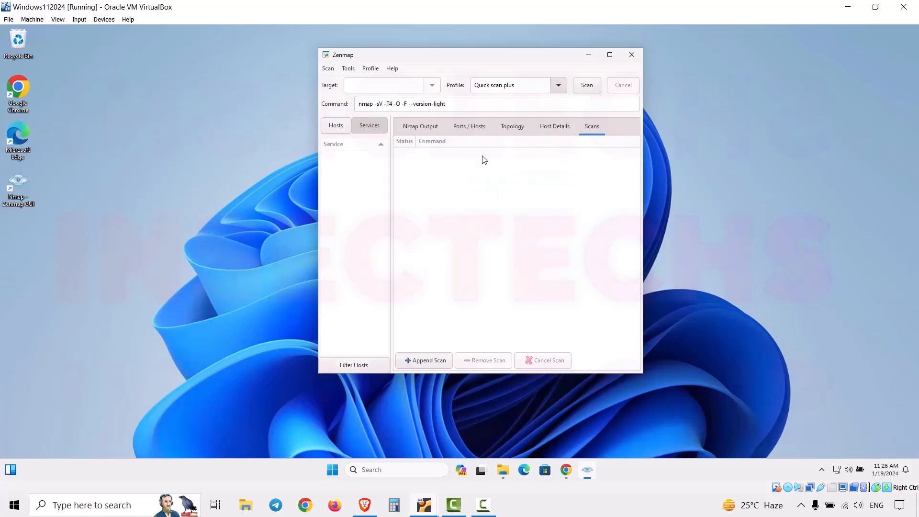
left_click_drag(467, 103, 358, 102)
left_click(365, 86)
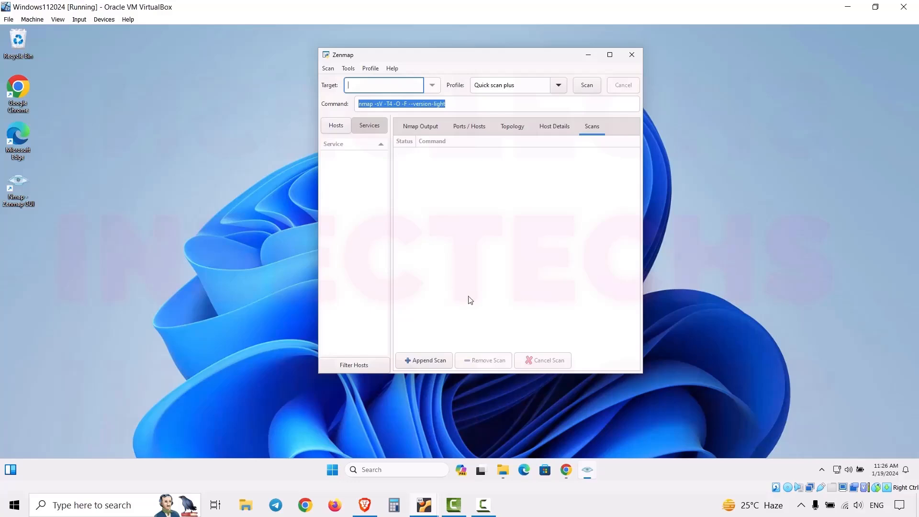
left_click(563, 86)
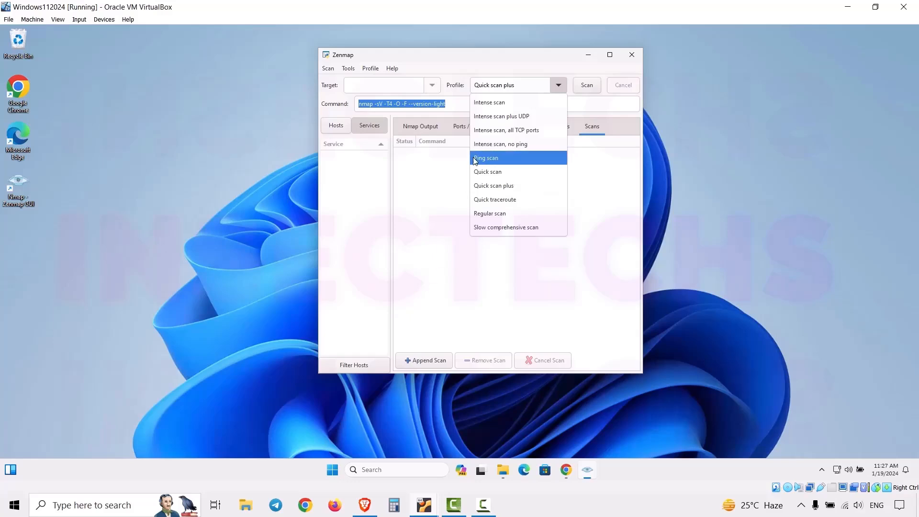
left_click(484, 187)
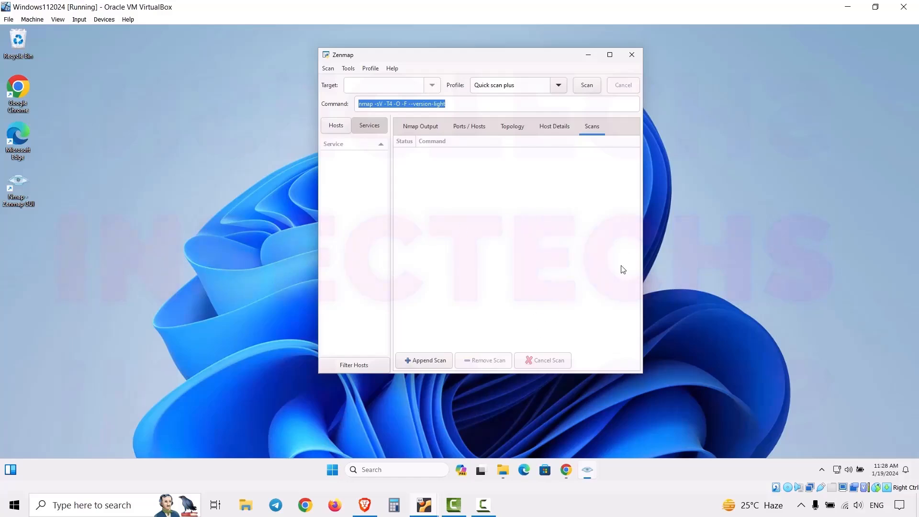
Show the Topology view and set the scan target to the subnet 192.168.29.0/24
left_click(522, 124)
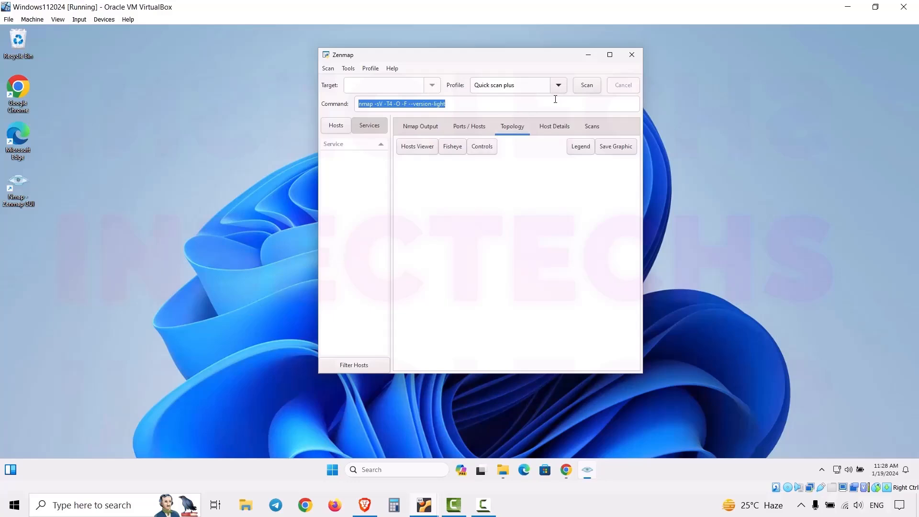
left_click(391, 92)
type("192.168")
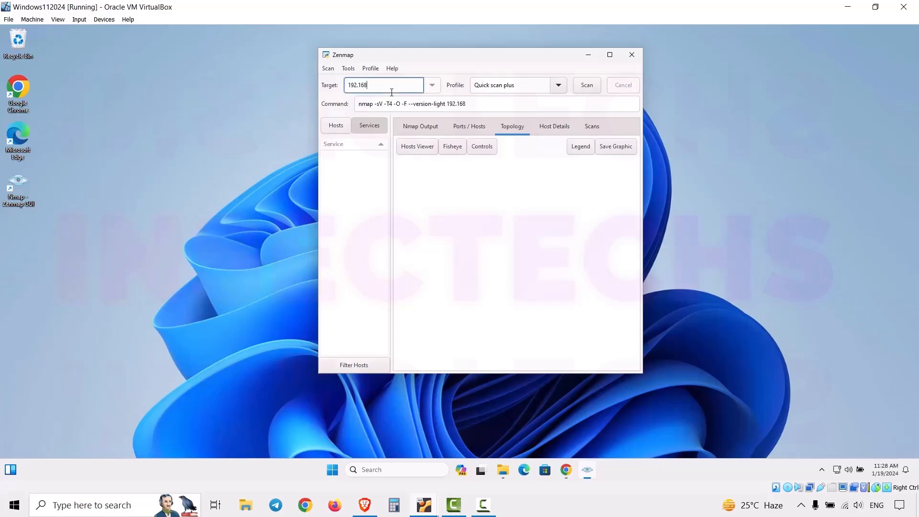
type(".")
type("29")
type(".*")
key("BackSpace")
type("1/")
key("BackSpace")
key("BackSpace")
type("0/24")
Choose the Quick scan profile and copy its generated command "nmap -T4 -F 192.168.29.0/24"
left_click(558, 86)
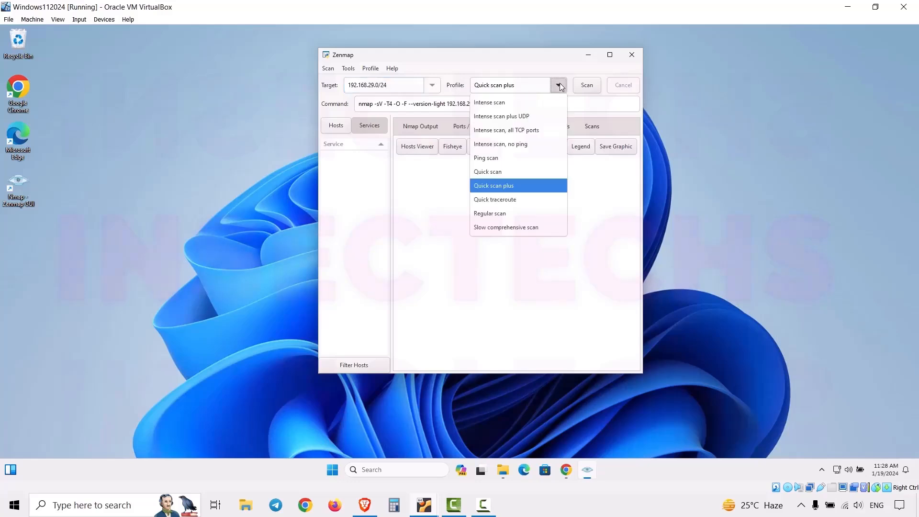
left_click(500, 177)
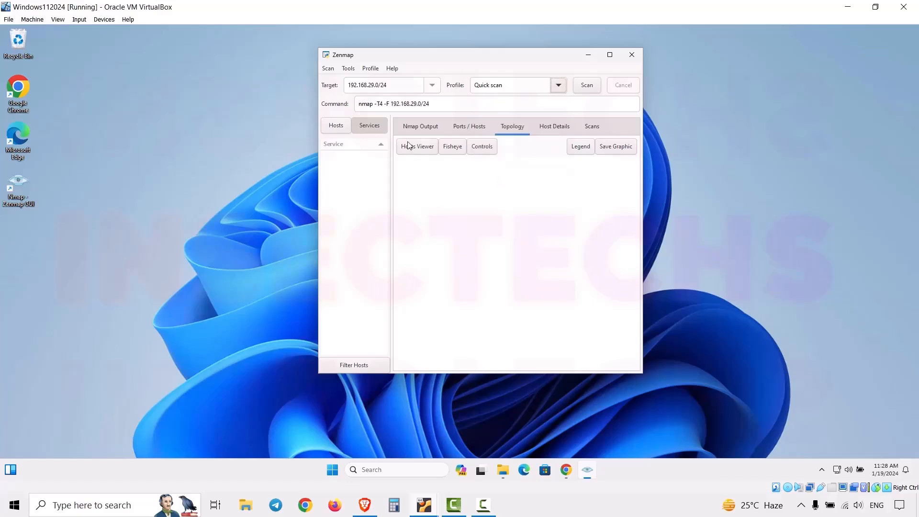
left_click(442, 104)
left_click_drag(442, 103, 358, 104)
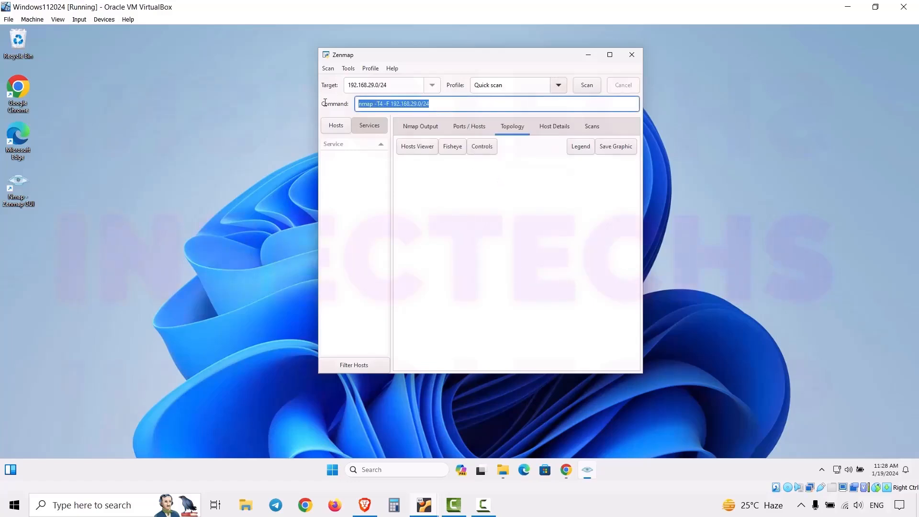
right_click(409, 109)
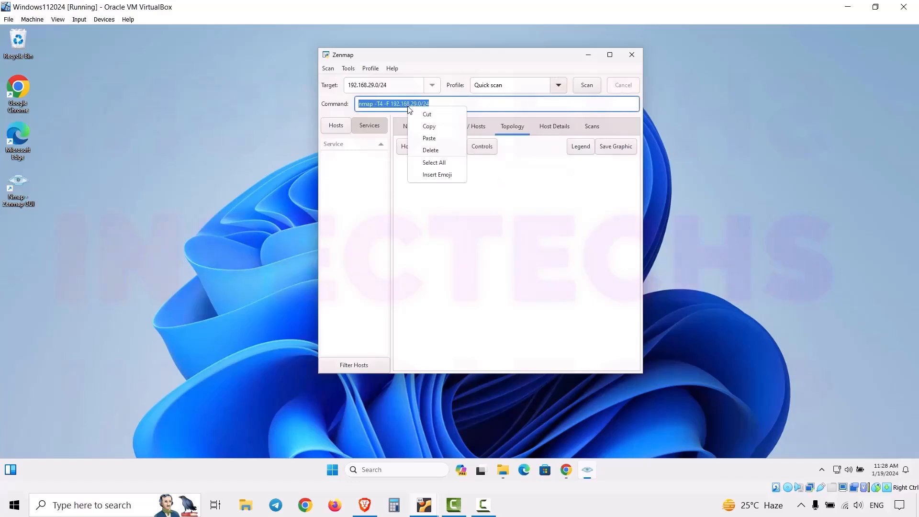
left_click(424, 126)
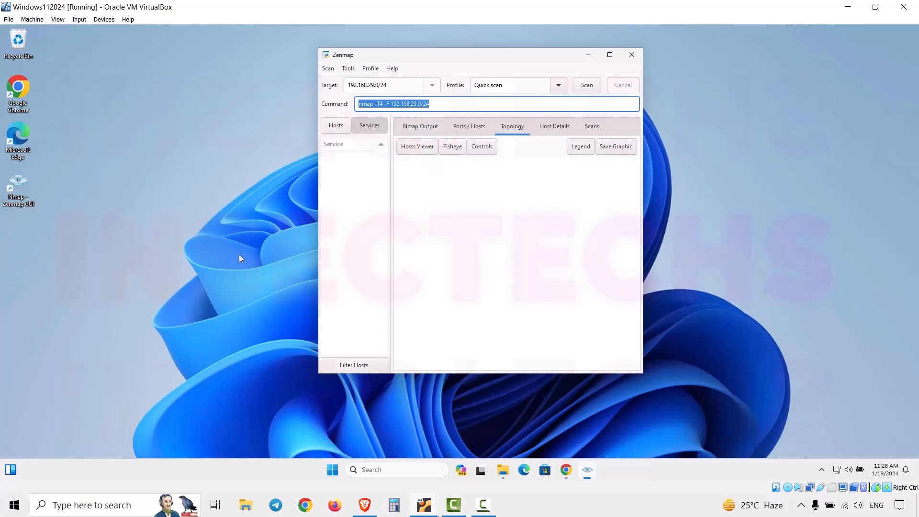
Examine the -T4 and -F options in the scan command
left_click_drag(376, 104, 382, 106)
left_click(384, 104)
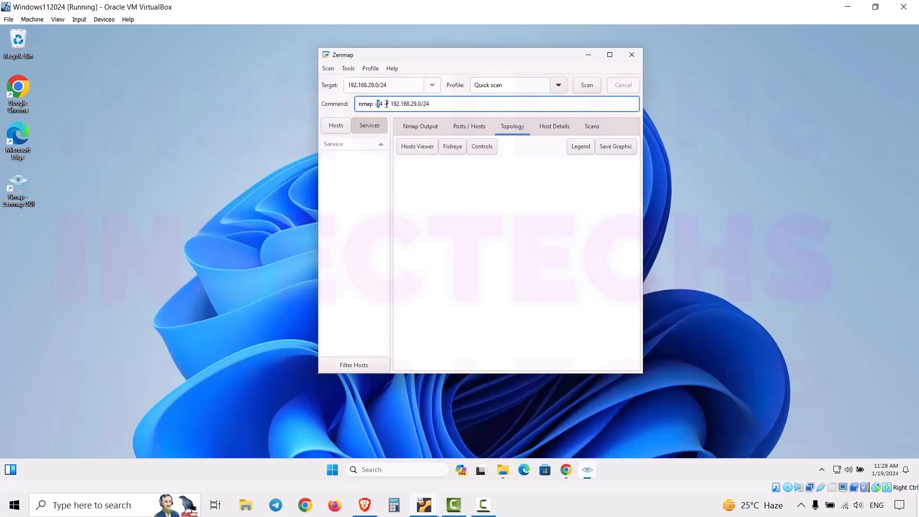
left_click_drag(386, 104, 391, 104)
left_click(398, 104)
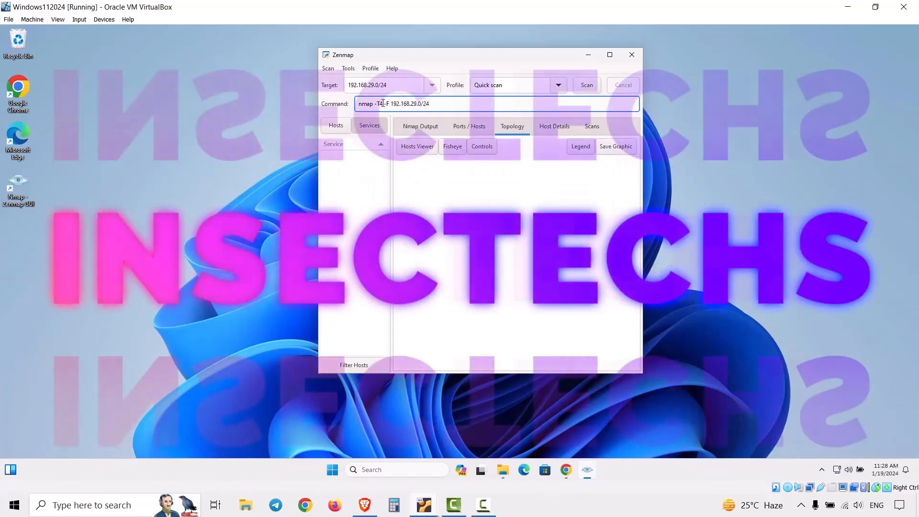
left_click_drag(383, 103, 379, 103)
left_click(358, 180)
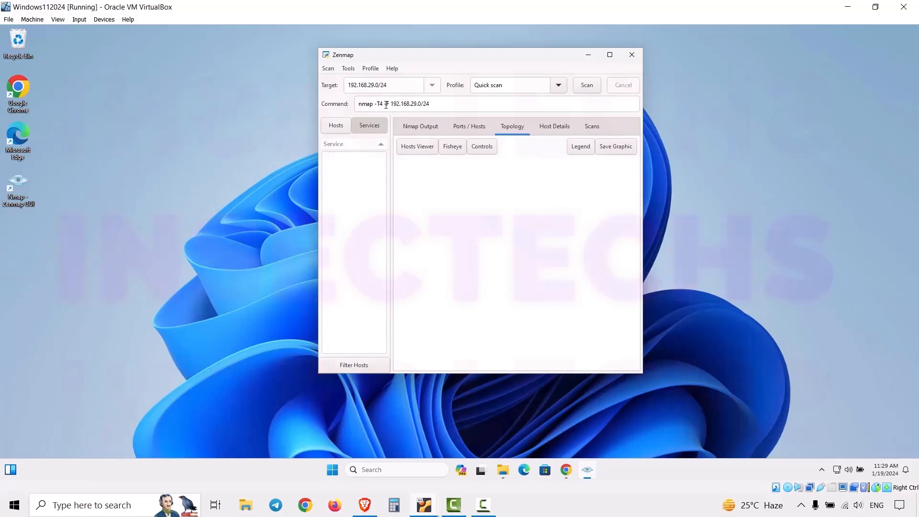
Try timing template T0 in the scan command and restore it to T4
left_click(377, 104)
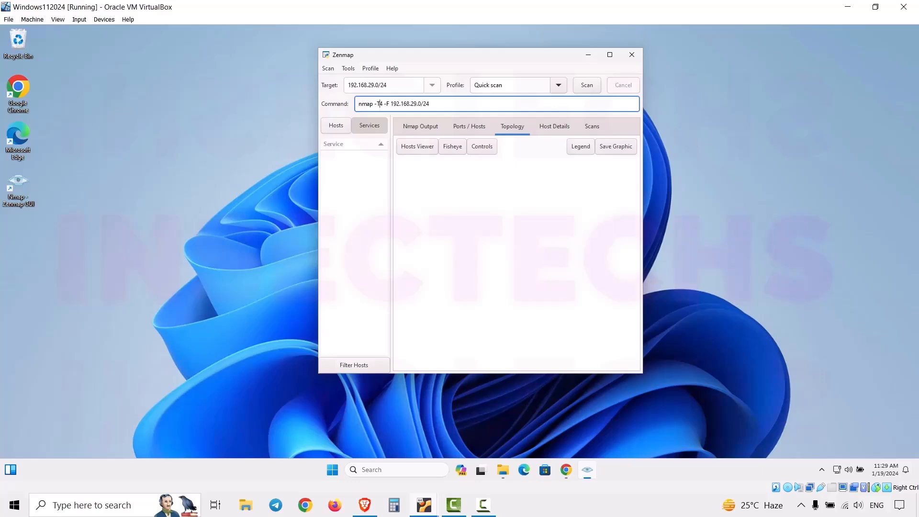
key("Delete")
type("0")
left_click_drag(383, 103, 380, 103)
key("BackSpace")
type("4")
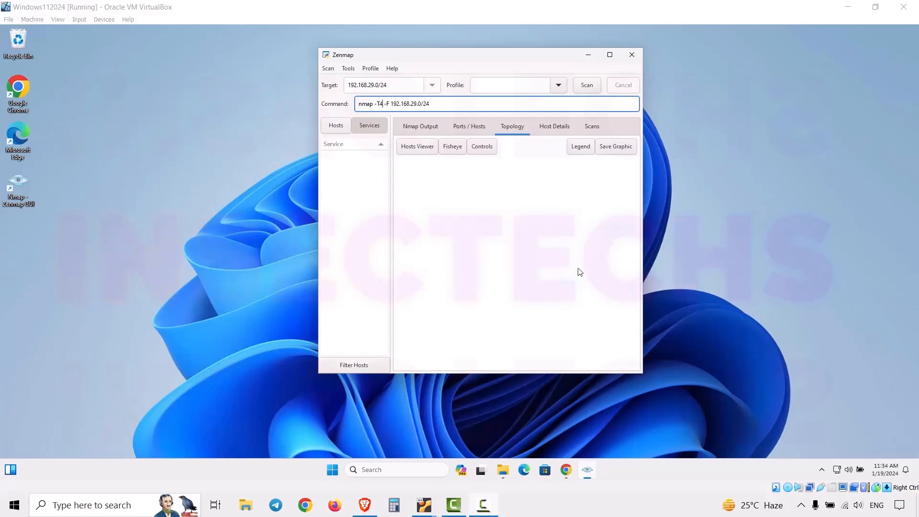
Reselect the Quick scan profile to restore its command options and run the scan on 192.168.29.0/24
left_click(389, 105)
left_click_drag(389, 105, 380, 104)
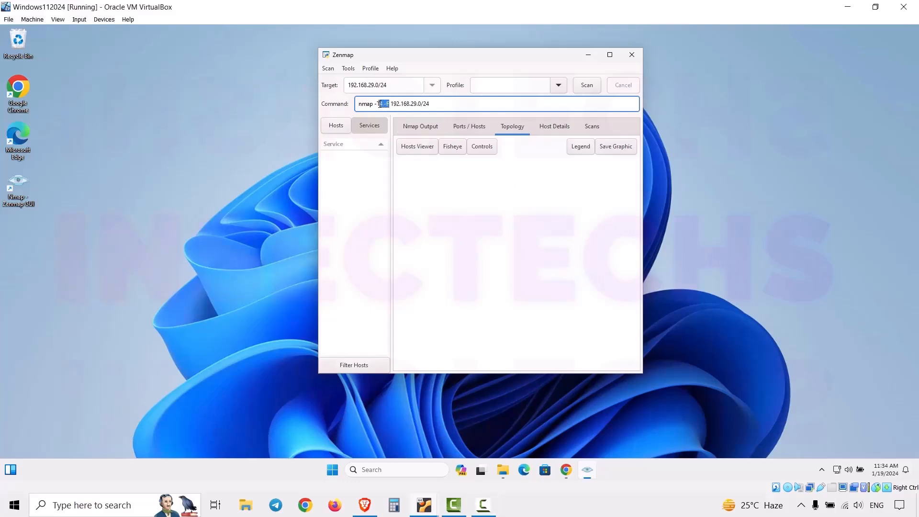
left_click(399, 103)
left_click(559, 87)
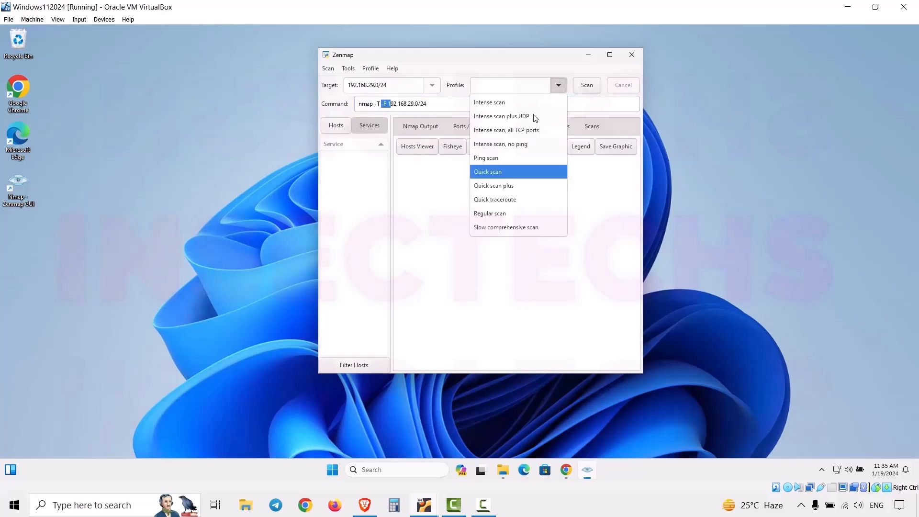
left_click(484, 172)
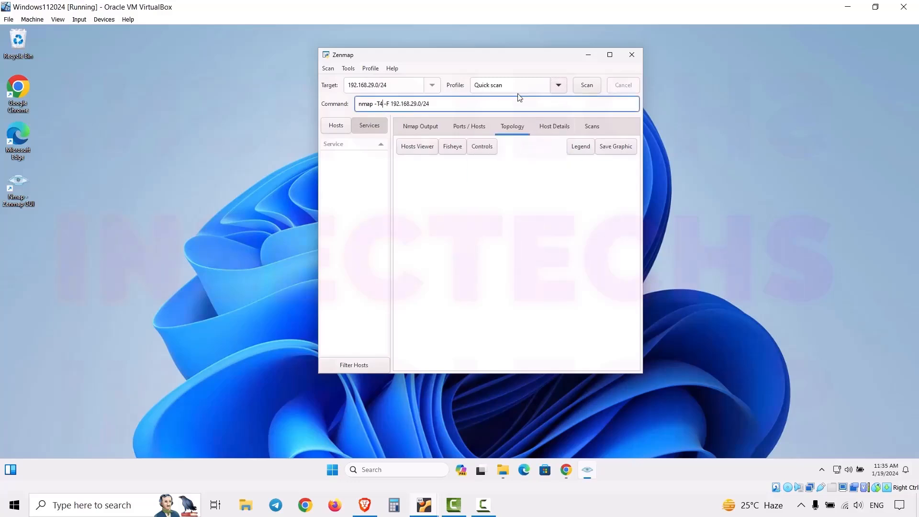
left_click(593, 86)
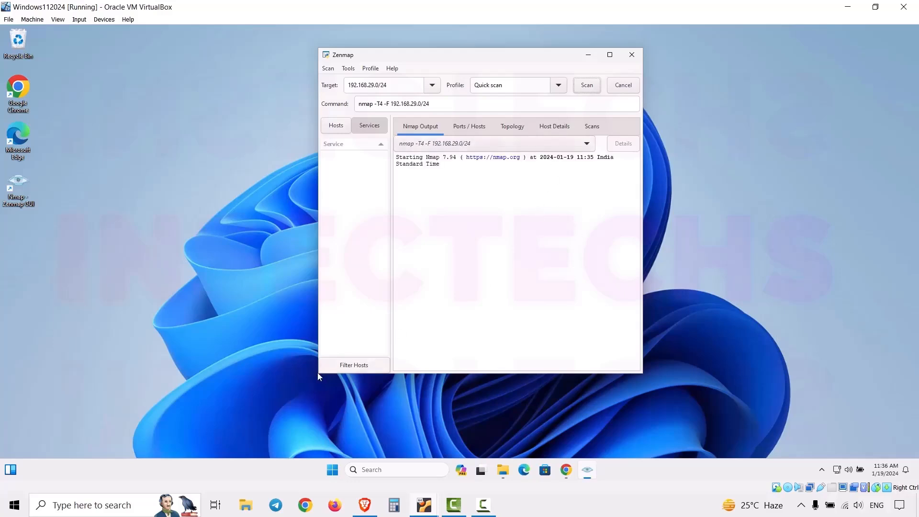
Enlarge the Zenmap window and switch the virtual machine to full-screen mode to show more scan output
left_click_drag(318, 373, 80, 372)
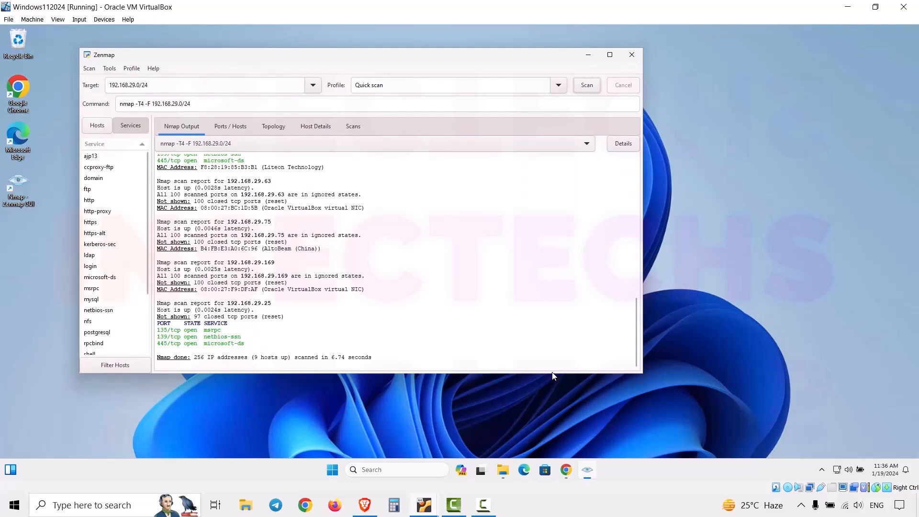
left_click_drag(492, 61, 565, 50)
left_click(58, 20)
left_click(77, 31)
left_click(432, 299)
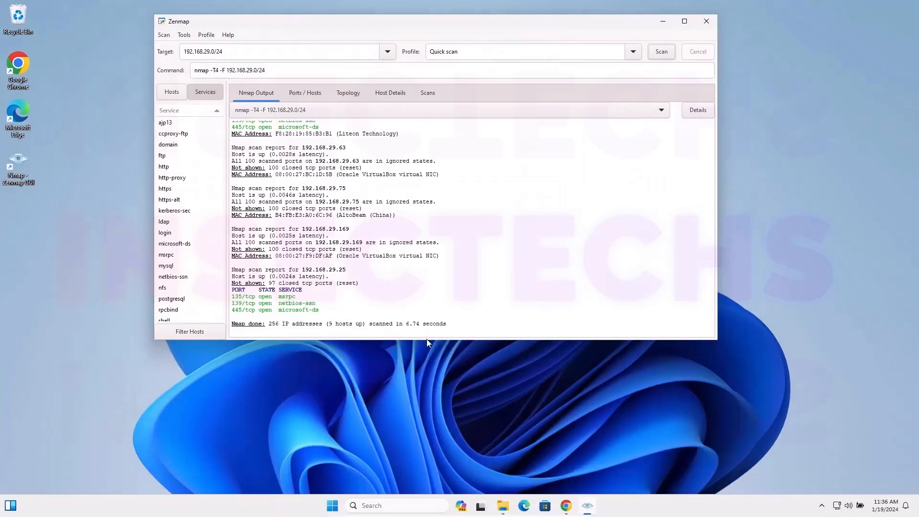
left_click_drag(717, 338, 855, 456)
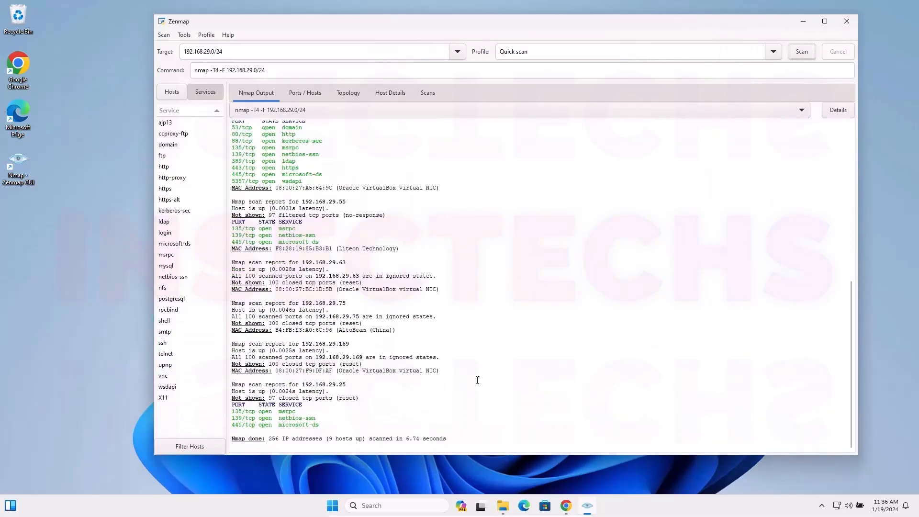
Review the Nmap output from the closing hosts-up summary back to the first host report
left_click(409, 444)
left_click_drag(339, 440, 379, 439)
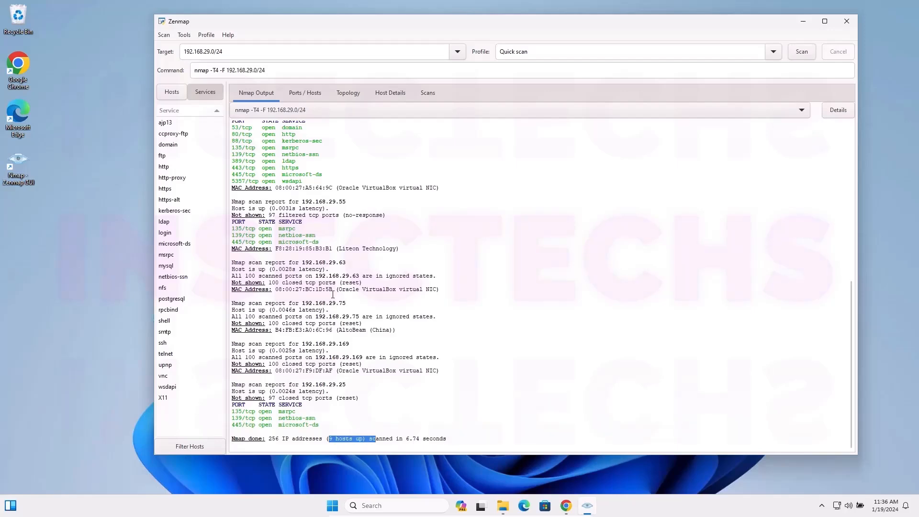
scroll(350, 259, "up", 5)
scroll(350, 259, "up", 3)
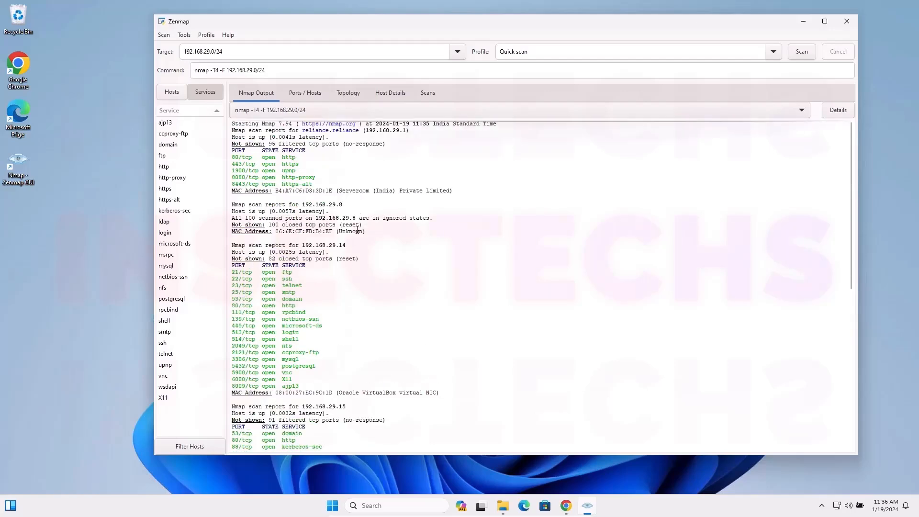
Review the host reports in the Nmap output from 192.168.29.1 down to the closing summary and back to 192.168.29.14
left_click_drag(402, 130, 379, 130)
left_click(401, 130)
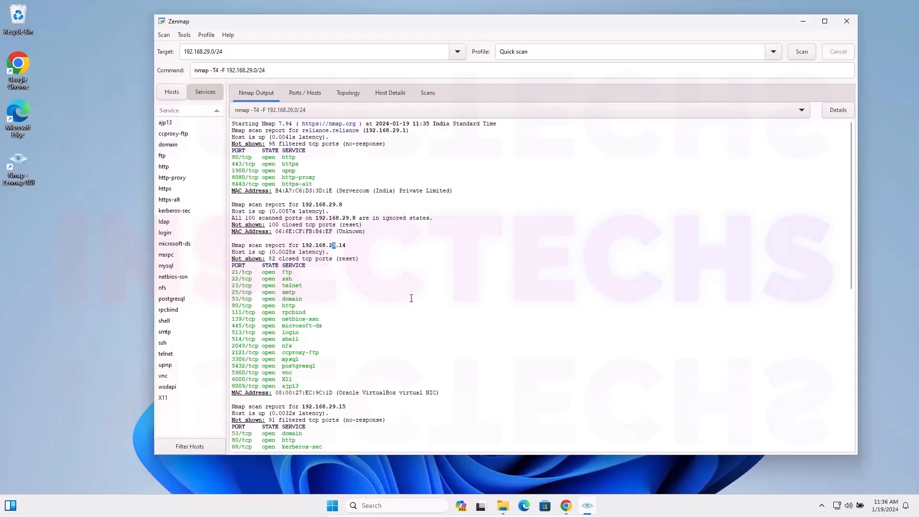
scroll(411, 298, "down", 5)
scroll(353, 356, "down", 5)
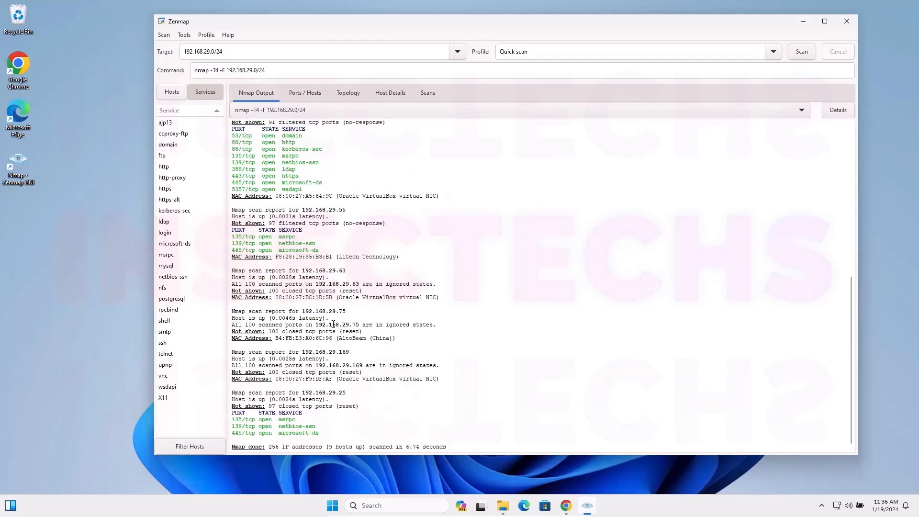
scroll(344, 363, "down", 1)
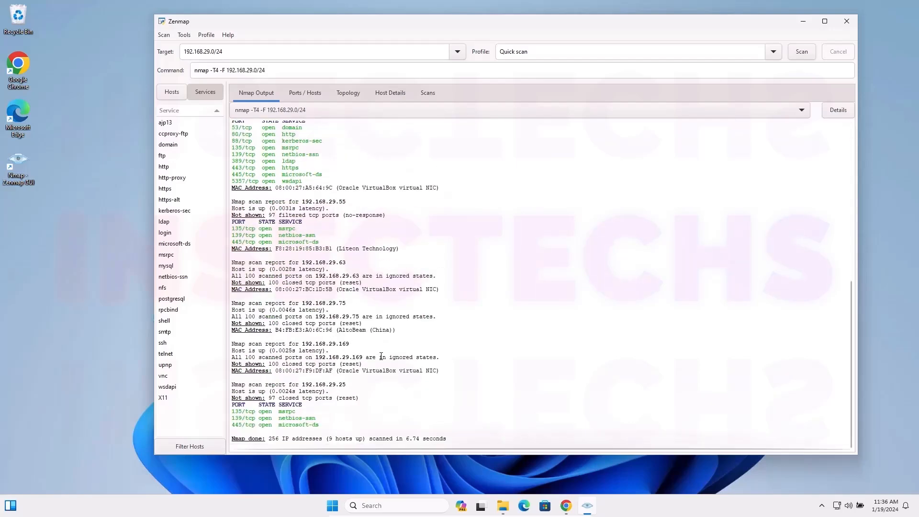
scroll(392, 392, "up", 6)
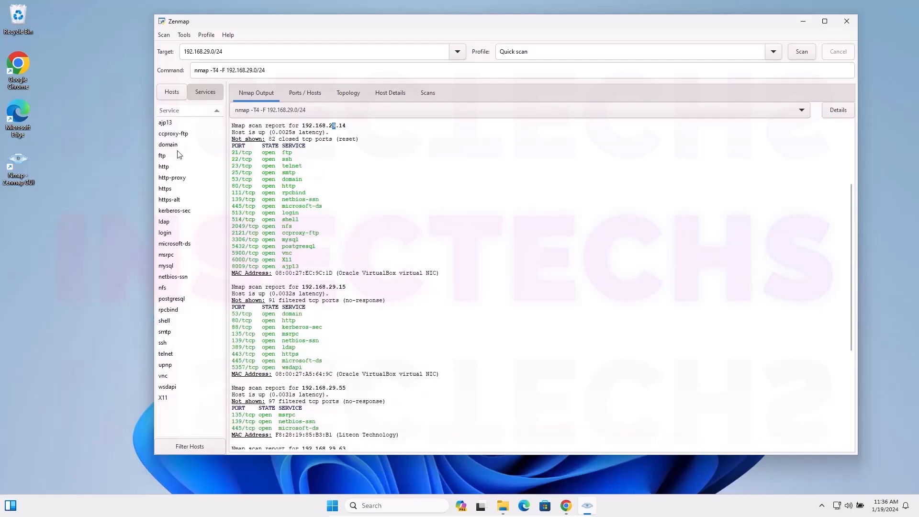
Examine which hosts and ports offer individual services, including ajp13, http, http-proxy, login, mysql, rpcbind and telnet
left_click(167, 125)
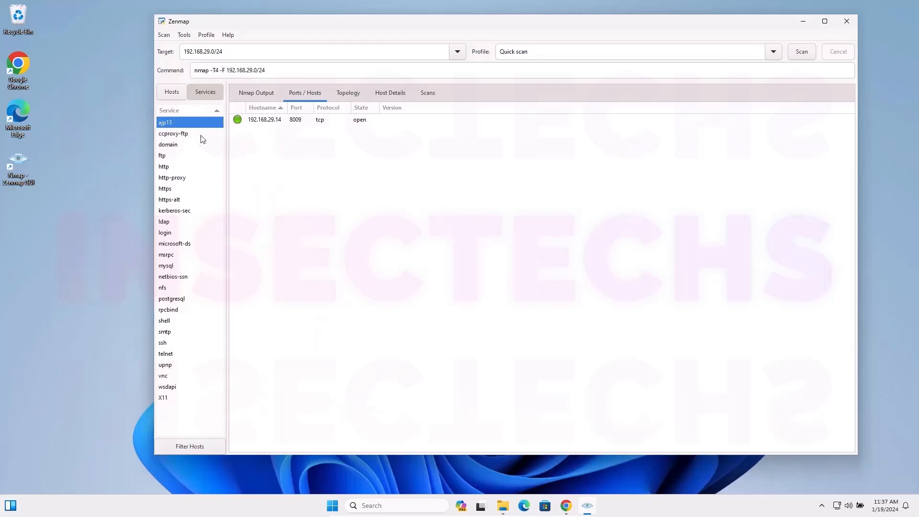
left_click(168, 166)
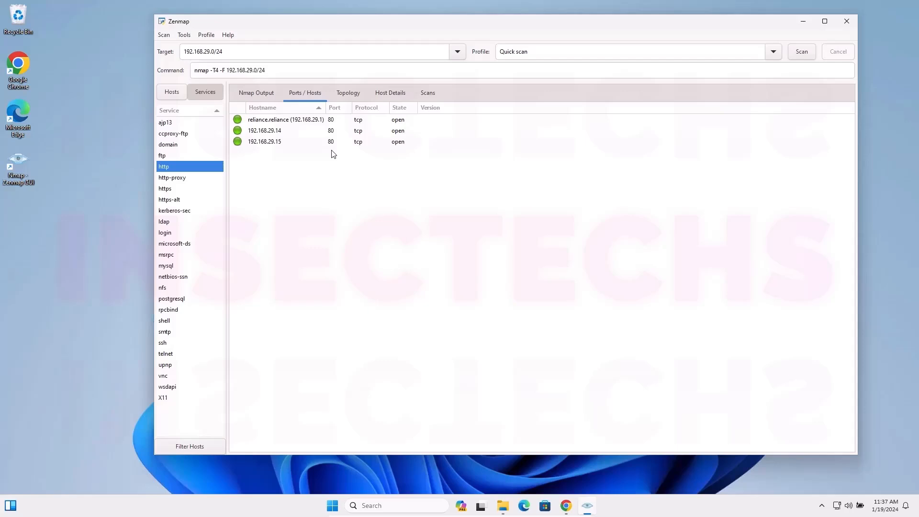
left_click(187, 178)
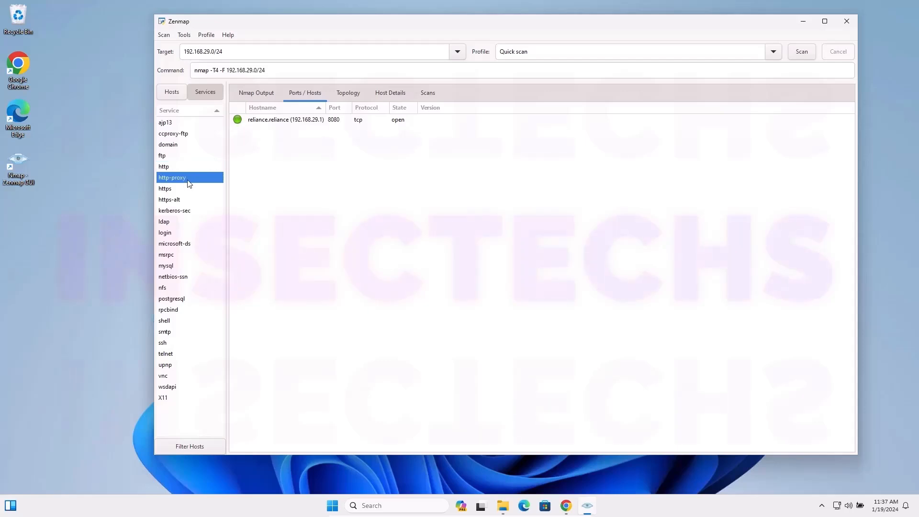
left_click(302, 121)
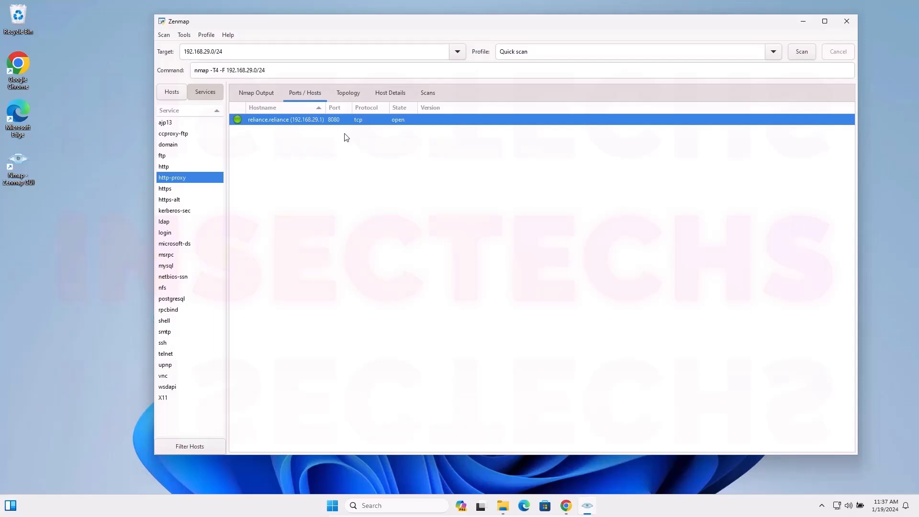
left_click(172, 233)
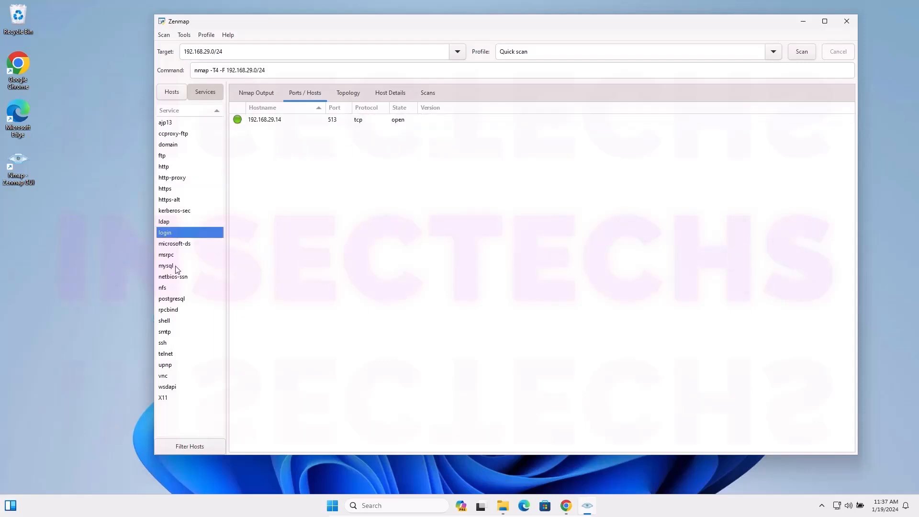
left_click(176, 269)
left_click(177, 281)
left_click(179, 311)
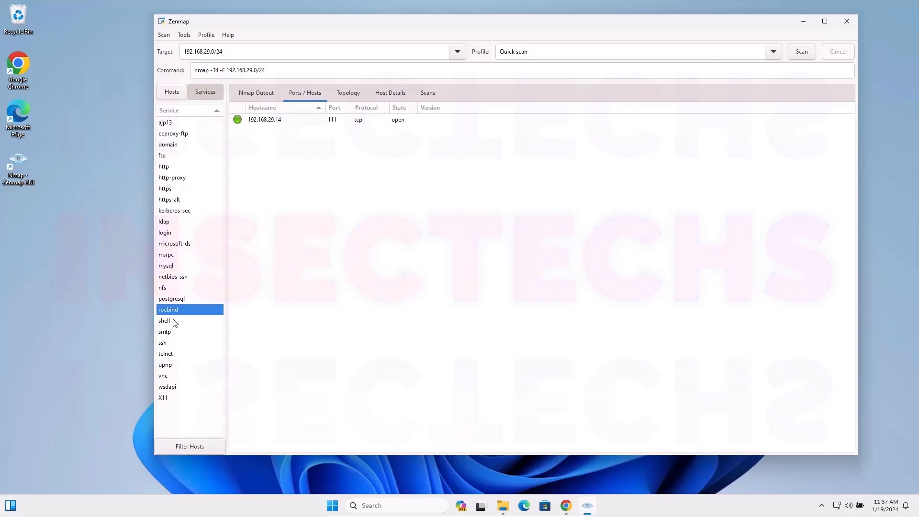
left_click(172, 356)
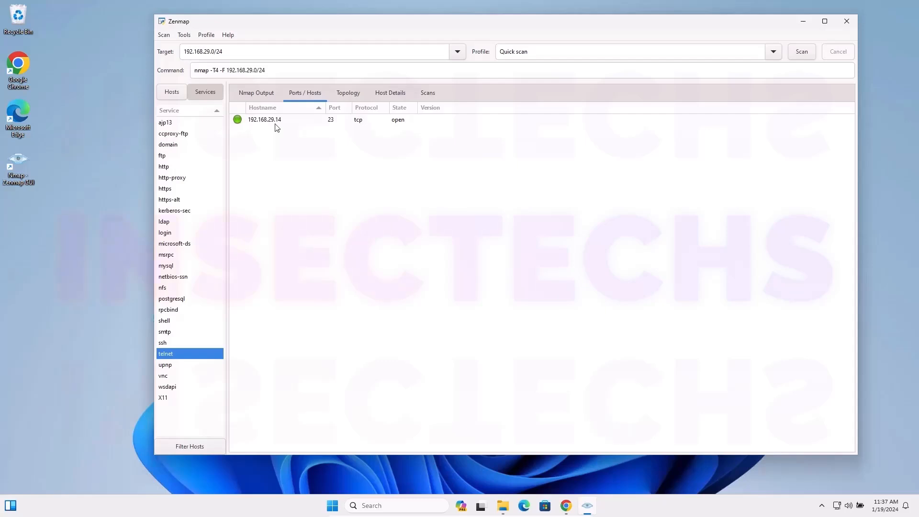
Examine the ports and services of each discovered host, from reliance.reliance through 192.168.29.169
left_click(185, 97)
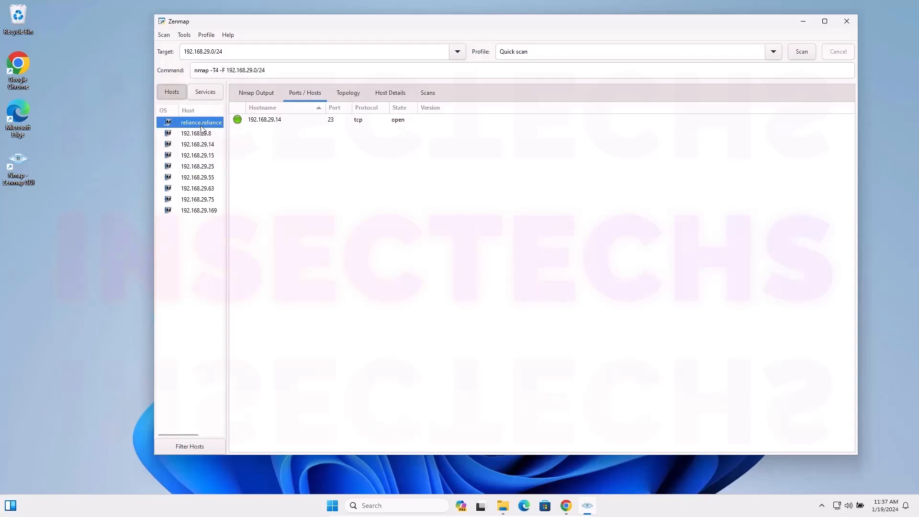
left_click(201, 125)
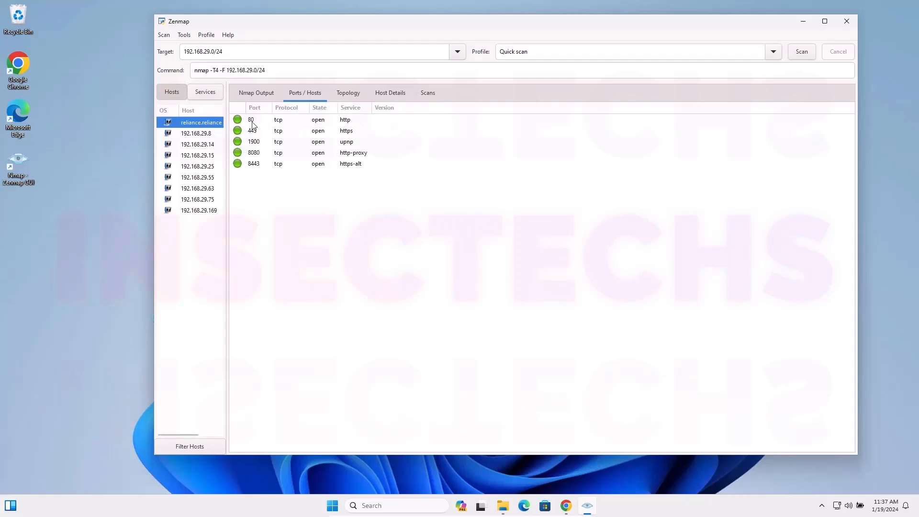
left_click(206, 135)
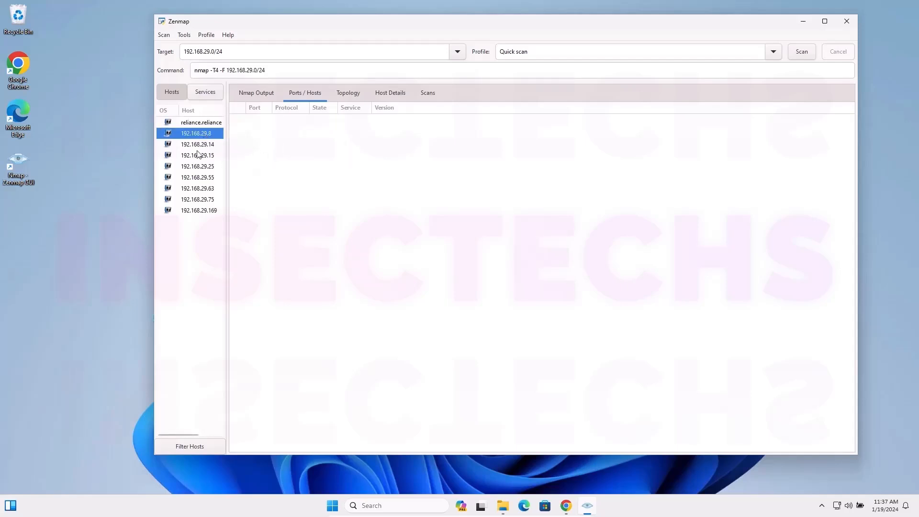
left_click(197, 146)
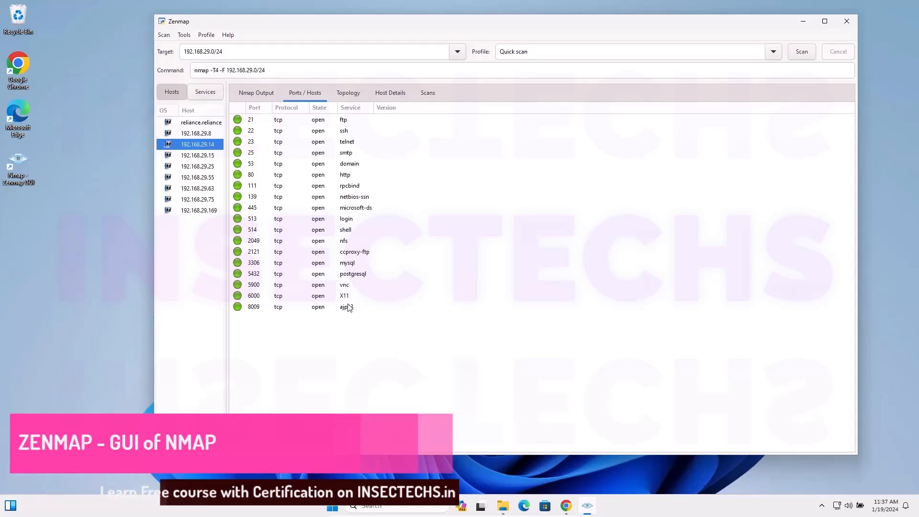
left_click(195, 158)
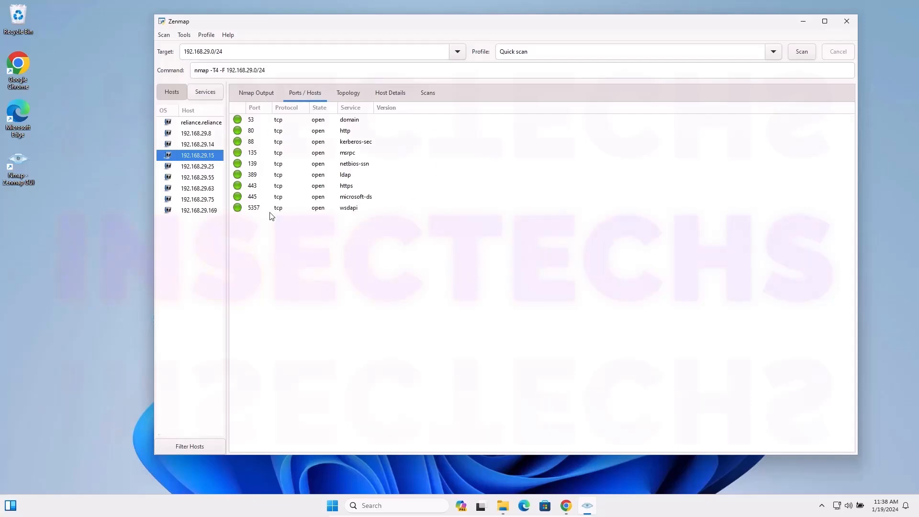
left_click(213, 167)
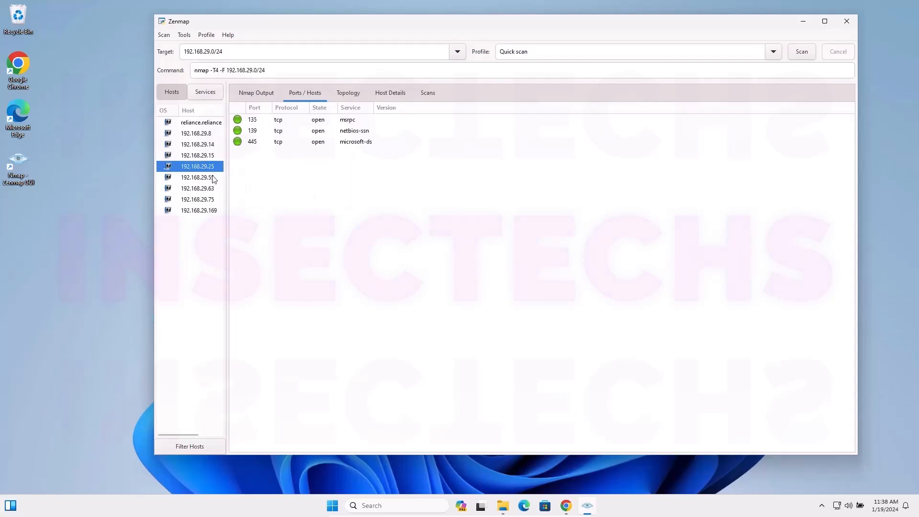
left_click(210, 178)
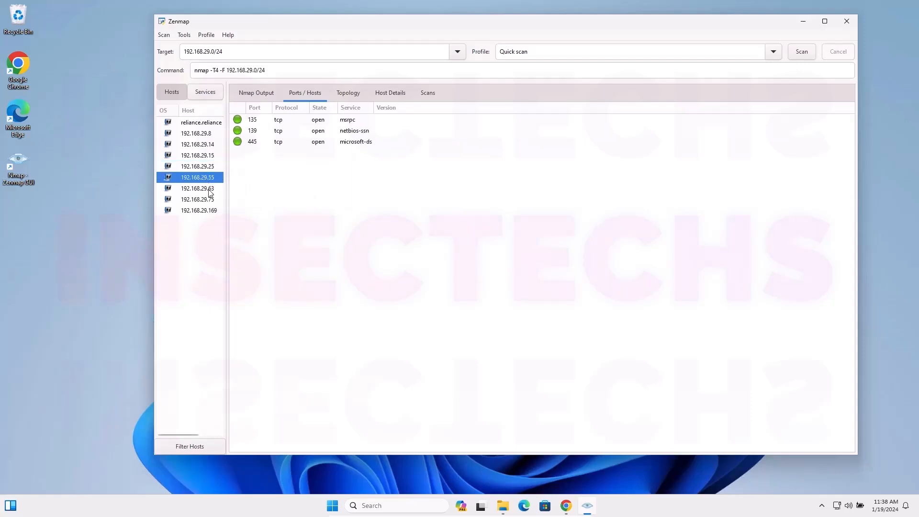
left_click(209, 190)
left_click(207, 200)
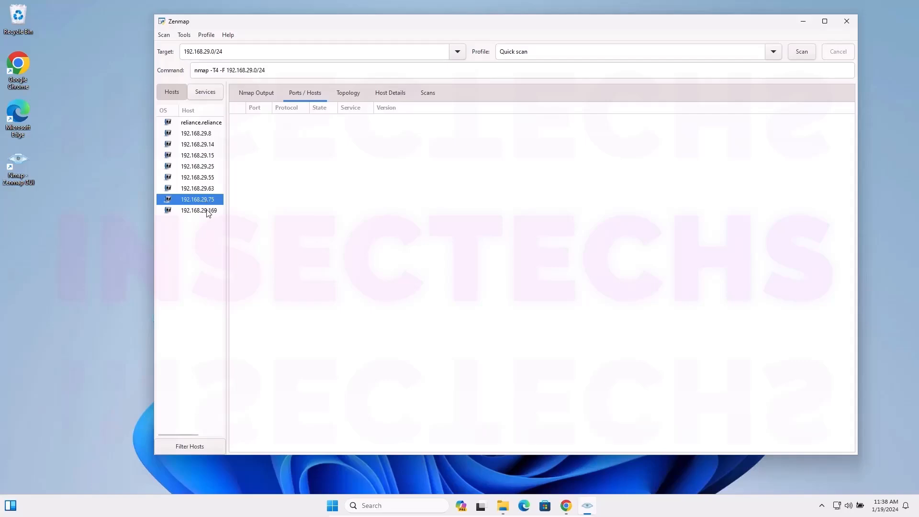
left_click(209, 211)
Show the raw Nmap output from its beginning and copy the full scan command nmap -T4 -F 192.168.29.0/24
left_click(253, 93)
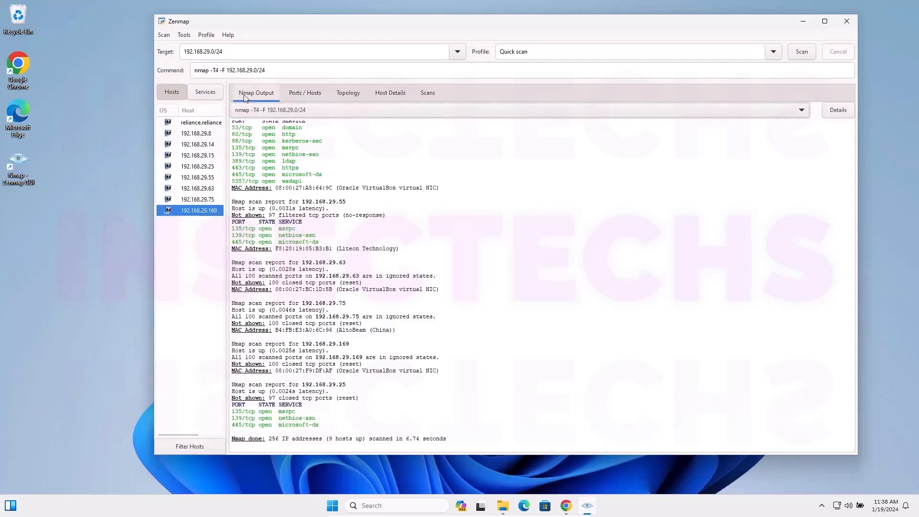
scroll(545, 281, "down", 5)
scroll(507, 275, "up", 10)
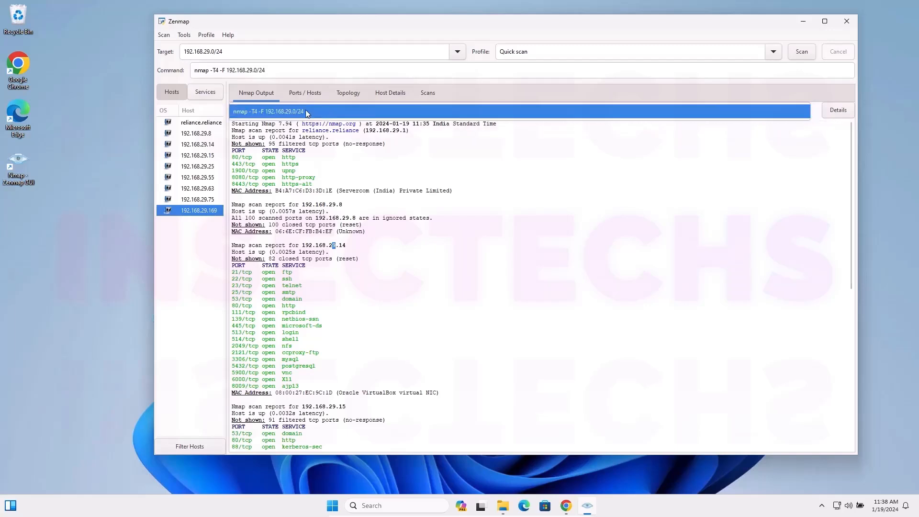
left_click_drag(312, 71, 176, 70)
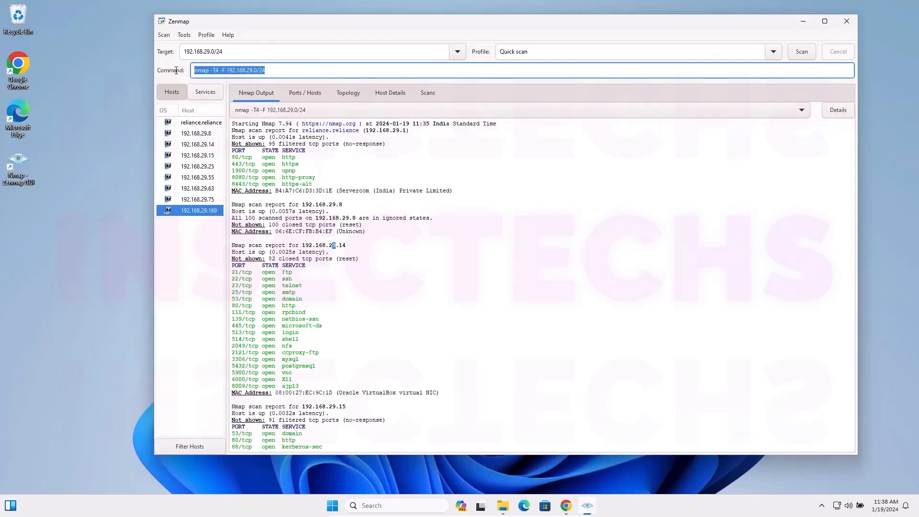
right_click(238, 70)
left_click(251, 91)
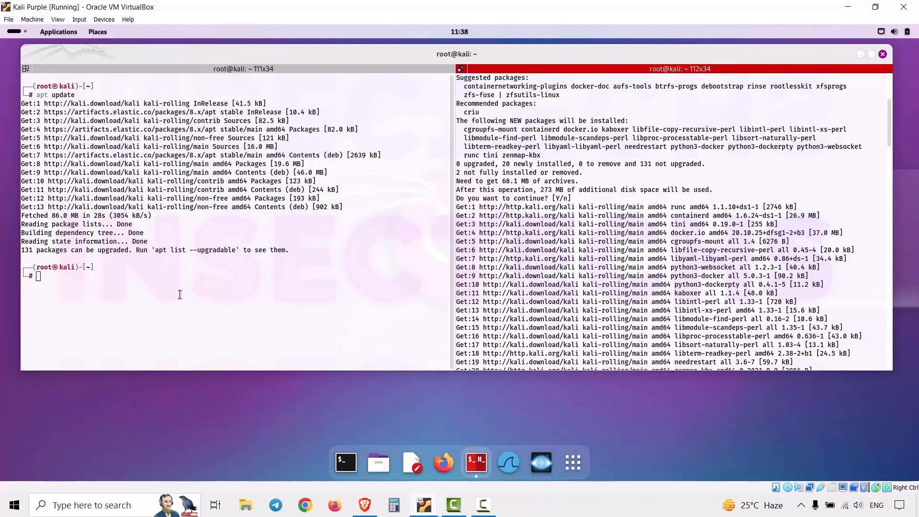
Paste nmap -T4 -F 192.168.29.0/24 into the Kali terminal pane showing the apt update output and run it
right_click(119, 305)
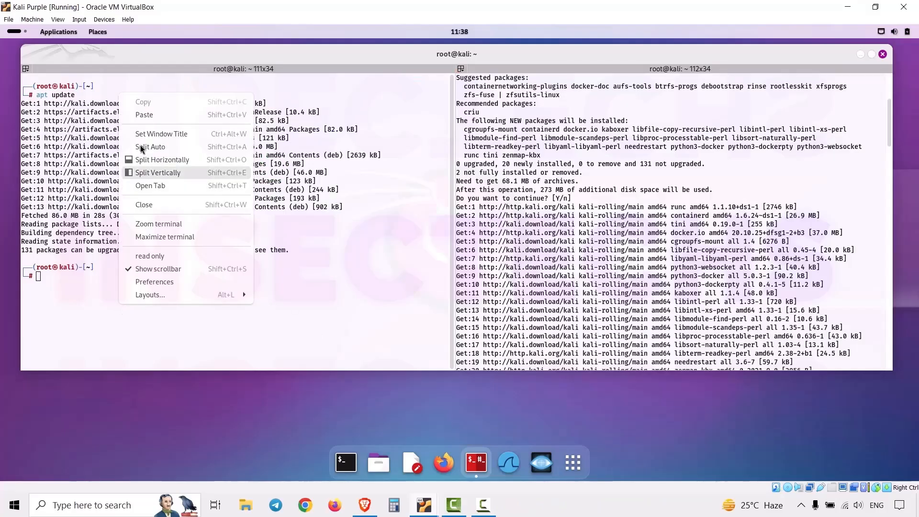
left_click(146, 117)
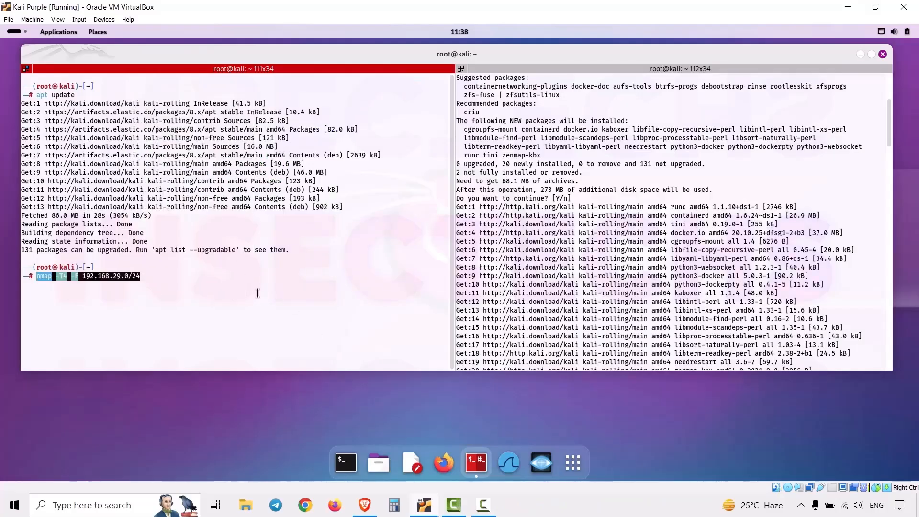
key("Return")
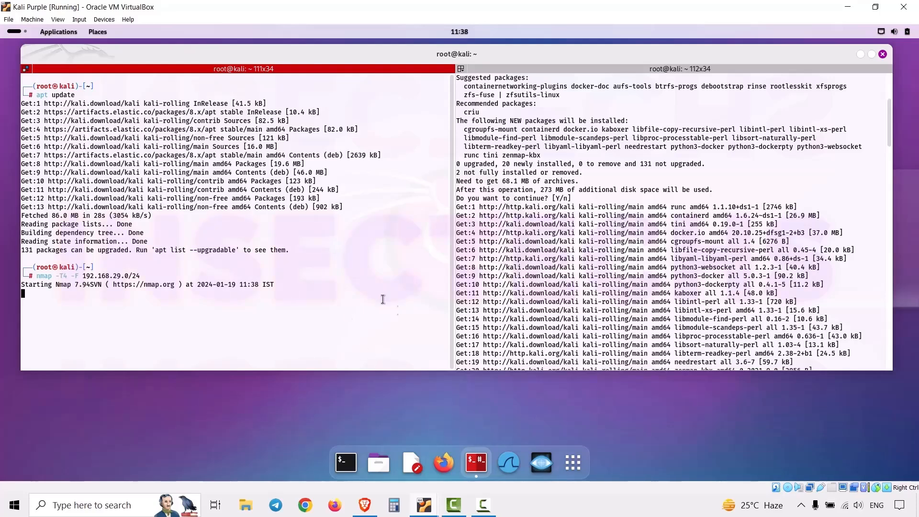
Switch back to Zenmap on Windows and examine the topology map of the scanned hosts, enlarged enough to read its labels
mouse_move(424, 504)
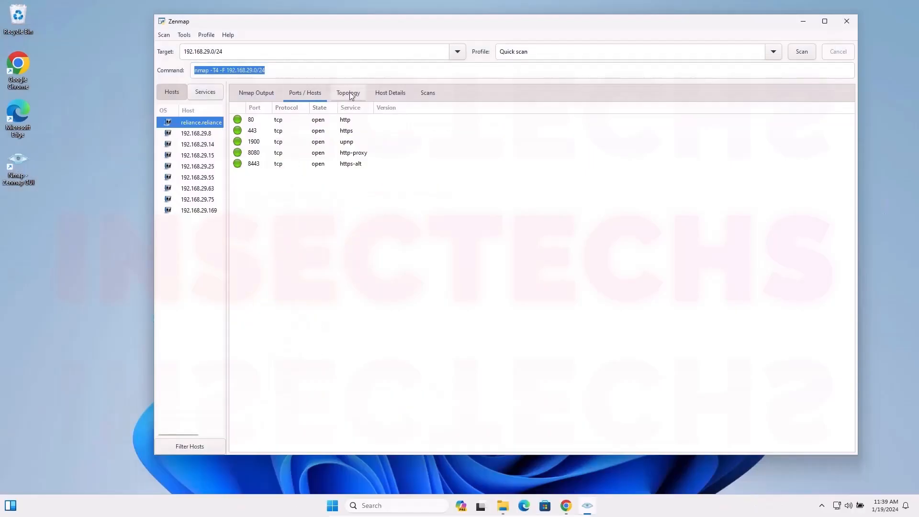
left_click(349, 93)
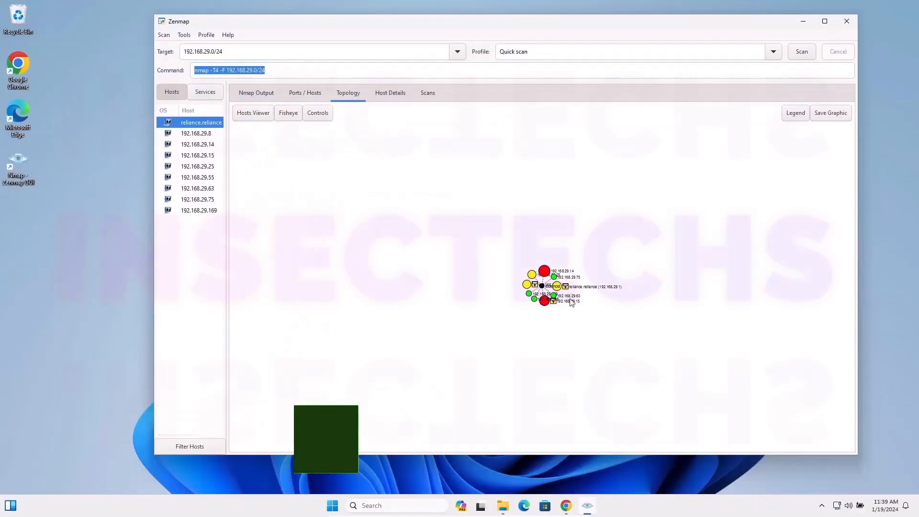
left_click_drag(527, 284, 363, 244)
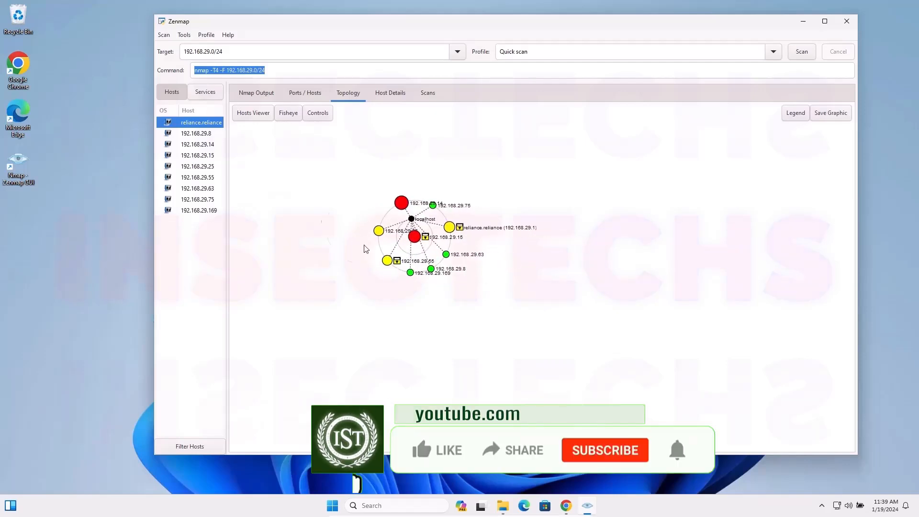
scroll(428, 265, "up", 20)
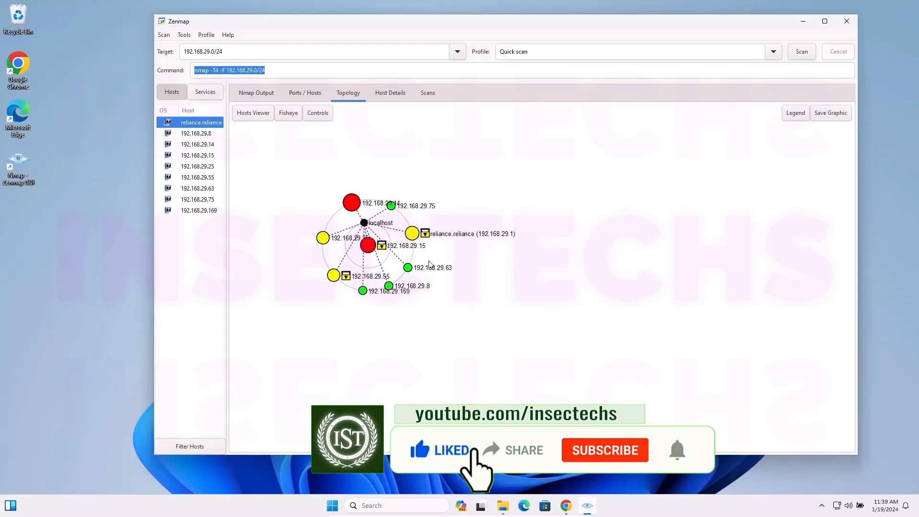
scroll(429, 265, "up", 20)
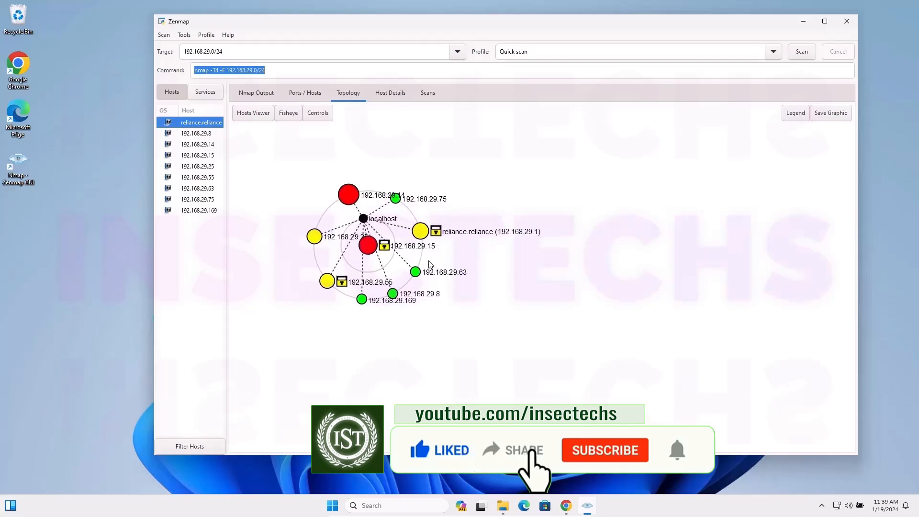
scroll(426, 265, "up", 8)
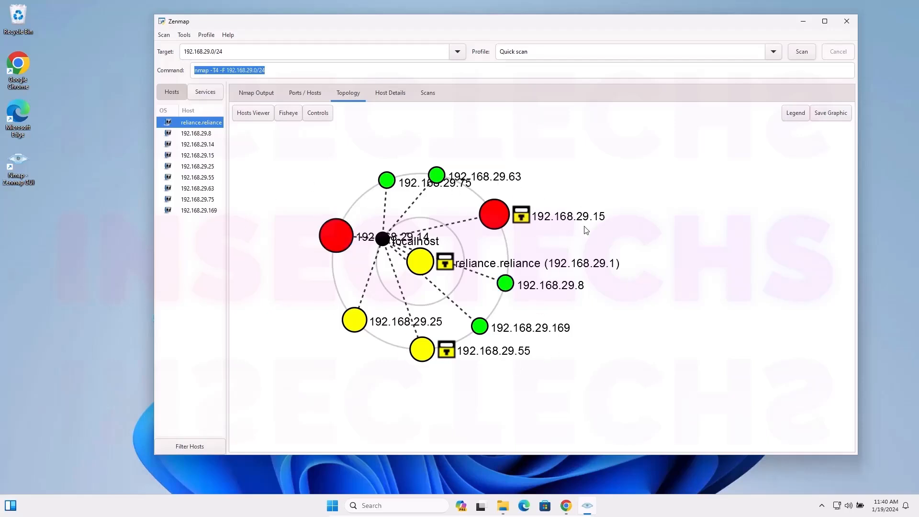
Open the Hosts Viewer from the topology view and highlight the IPv4 address of the reliance.reliance host
left_click(256, 112)
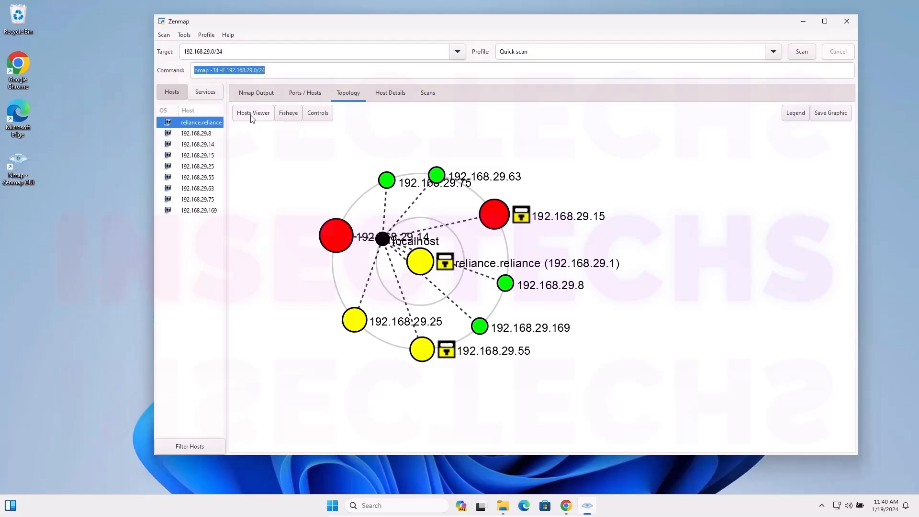
left_click(251, 115)
left_click_drag(211, 98, 219, 107)
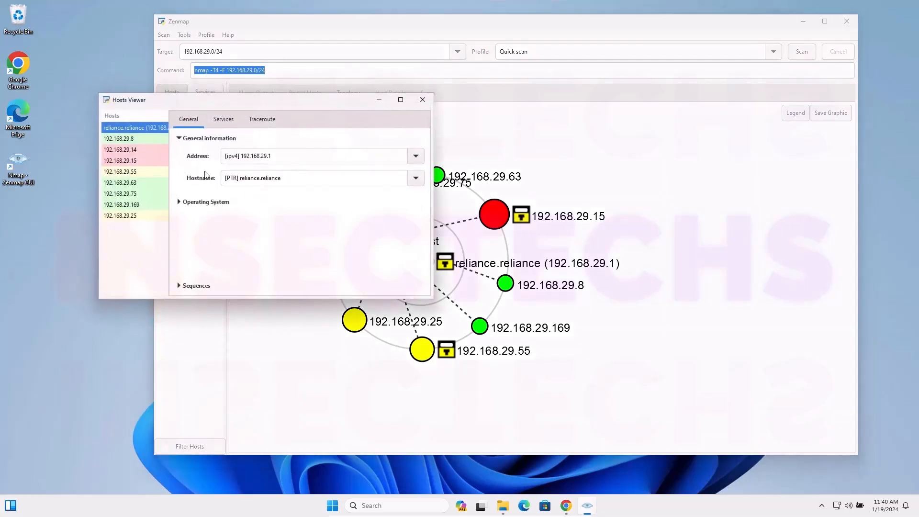
left_click_drag(287, 157, 223, 157)
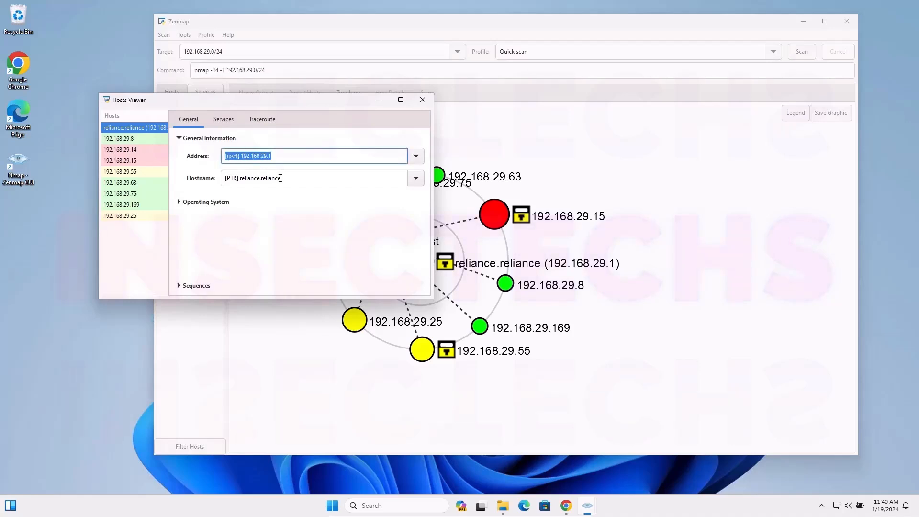
Review the services of reliance.reliance, browse other hosts, check the services of 192.168.29.8, and close the Hosts Viewer
left_click(224, 121)
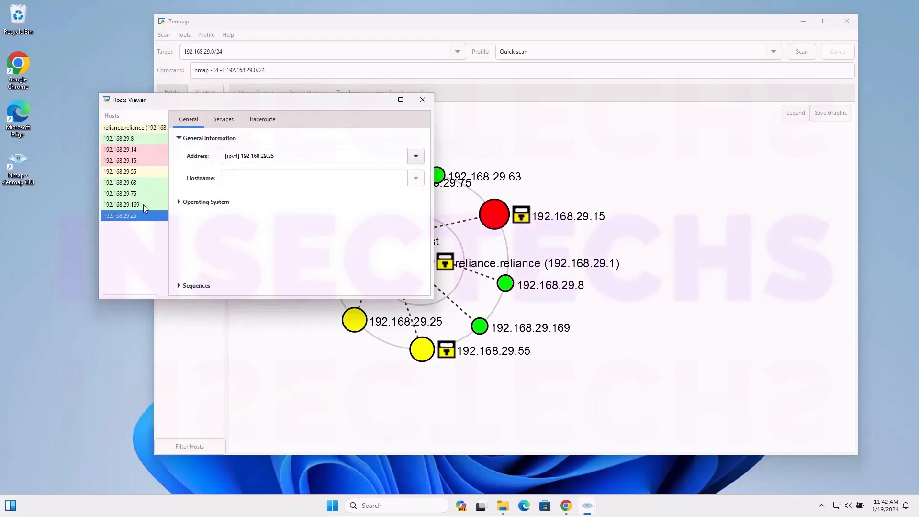
left_click(140, 201)
left_click(139, 192)
left_click(130, 140)
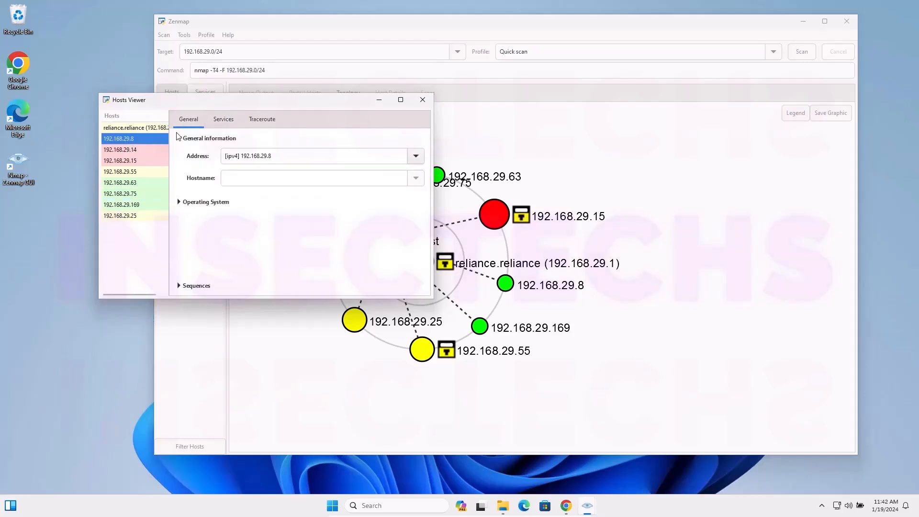
left_click(222, 120)
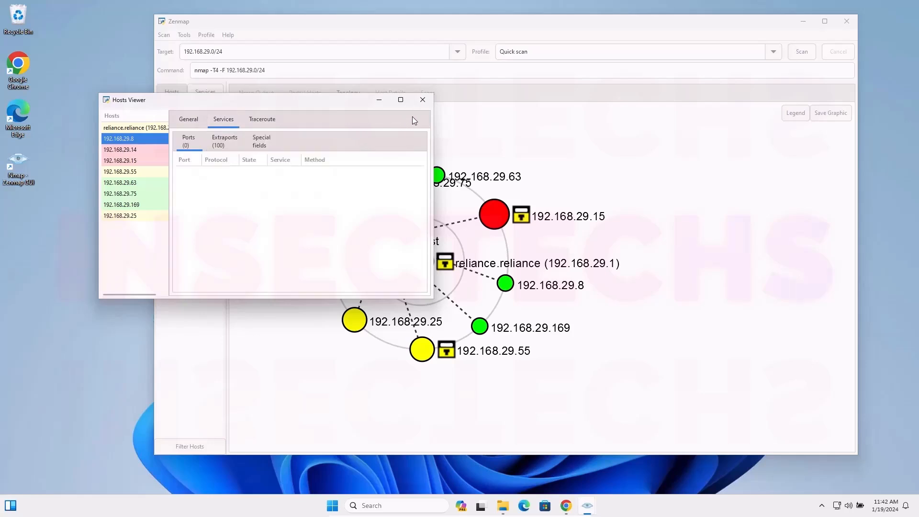
left_click(418, 99)
Turn on the fisheye view and the controls for the topology map, and enlarge the map
left_click(288, 113)
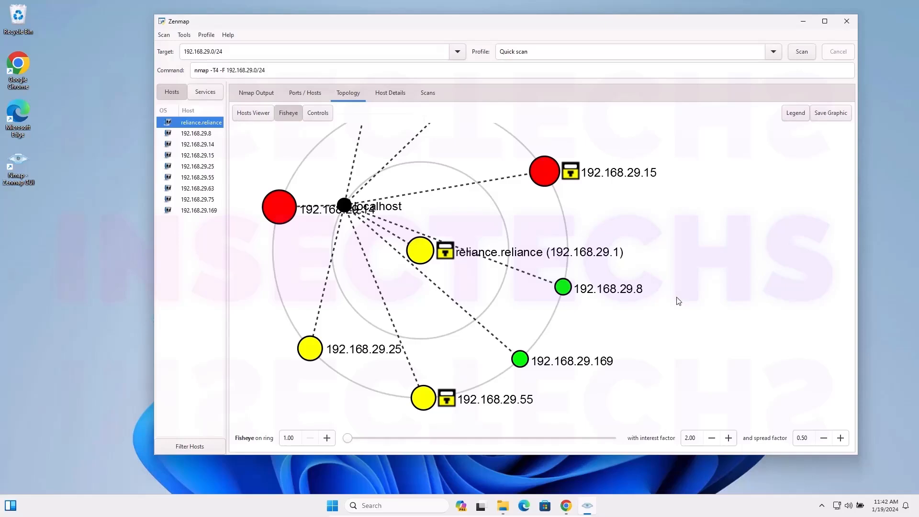
left_click(325, 115)
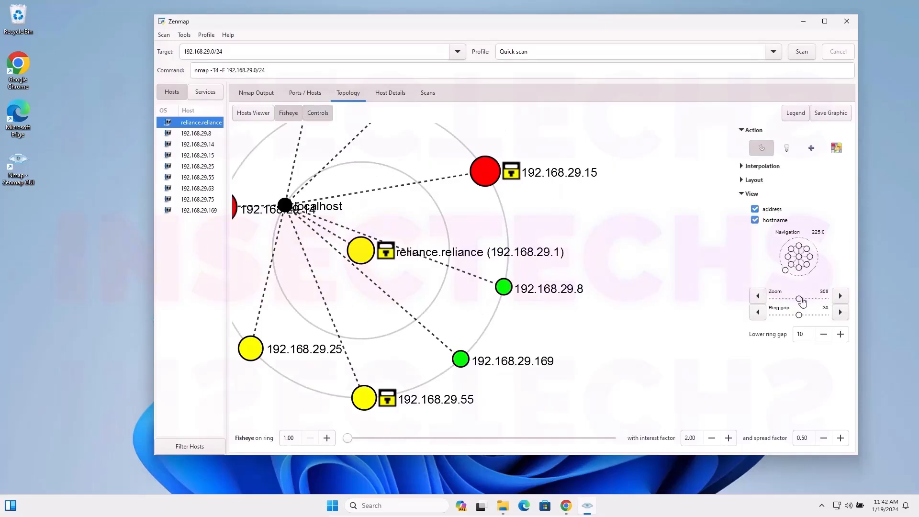
mouse_move(799, 299)
left_mouse_down()
mouse_move(809, 301)
mouse_move(798, 301)
left_mouse_up()
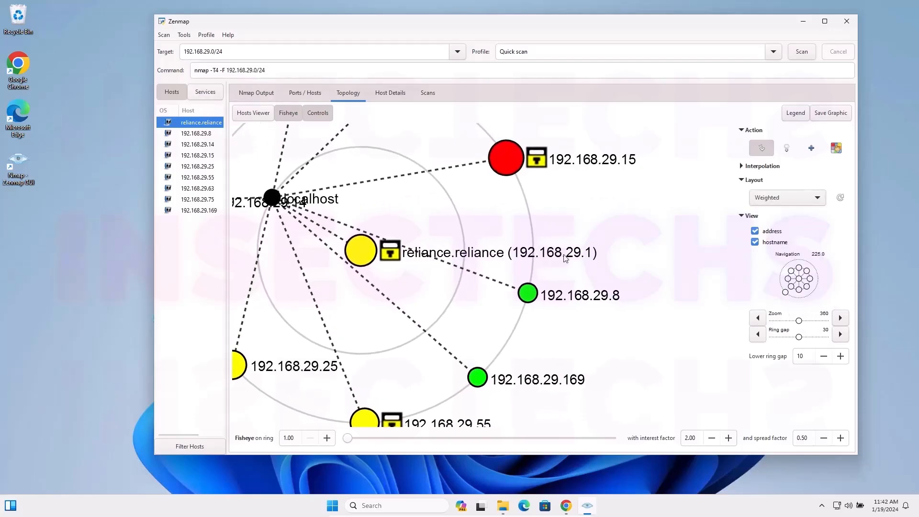
Return to the raw Nmap output, choose the Intense scan profile, and highlight its command
left_click(258, 93)
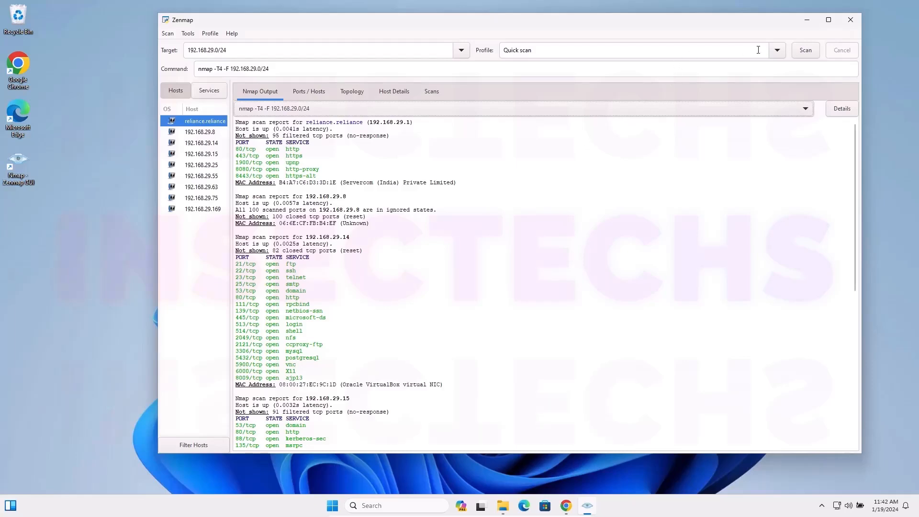
left_click(776, 50)
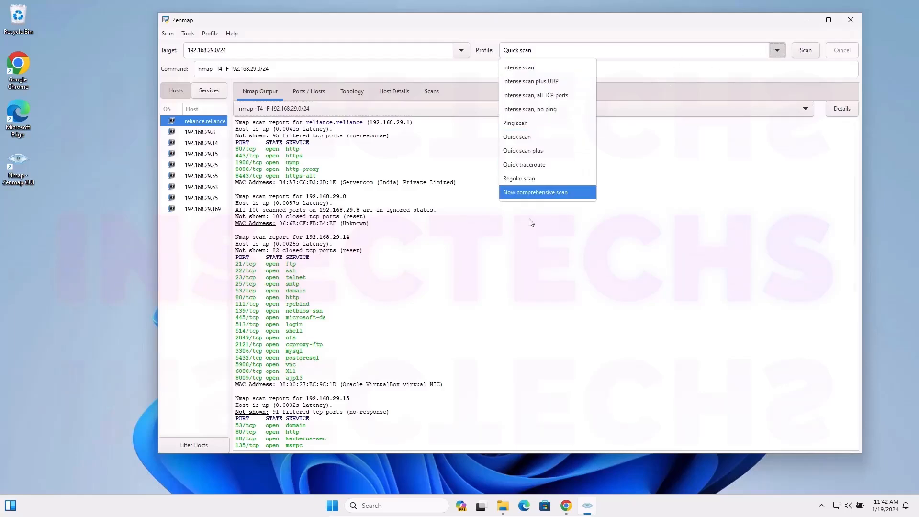
left_click(528, 68)
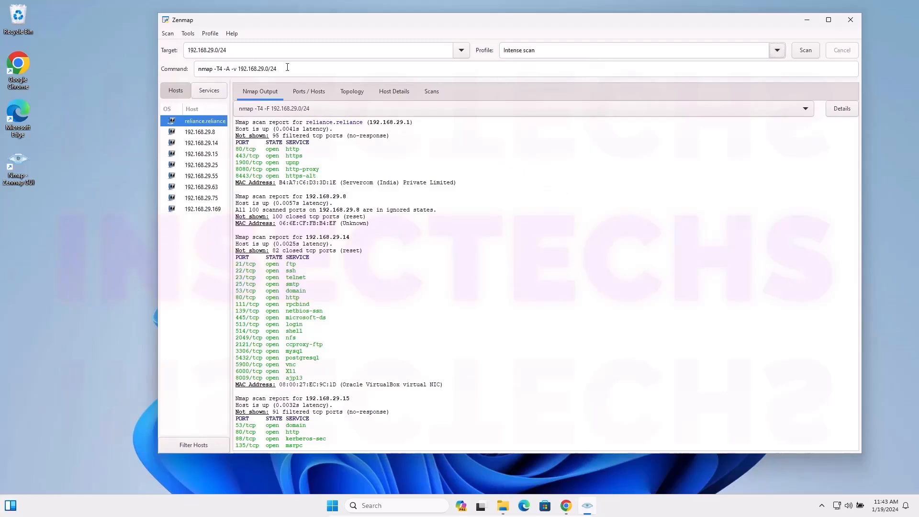
left_click_drag(287, 68, 201, 70)
left_click(307, 65)
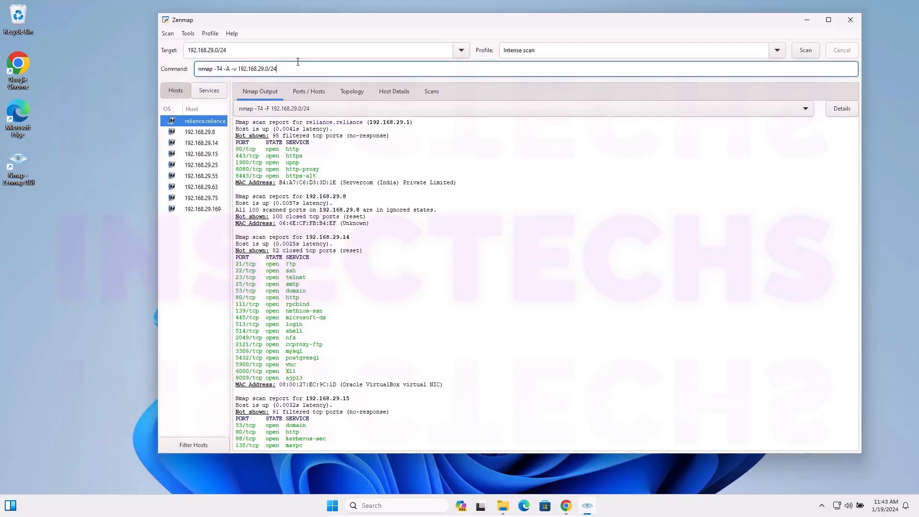
Replace the scan target with 192.168.29.14 and extend it to the range 192.168.29.14-200
left_click(296, 56)
key("BackSpace")
key("BackSpace")
key("BackSpace")
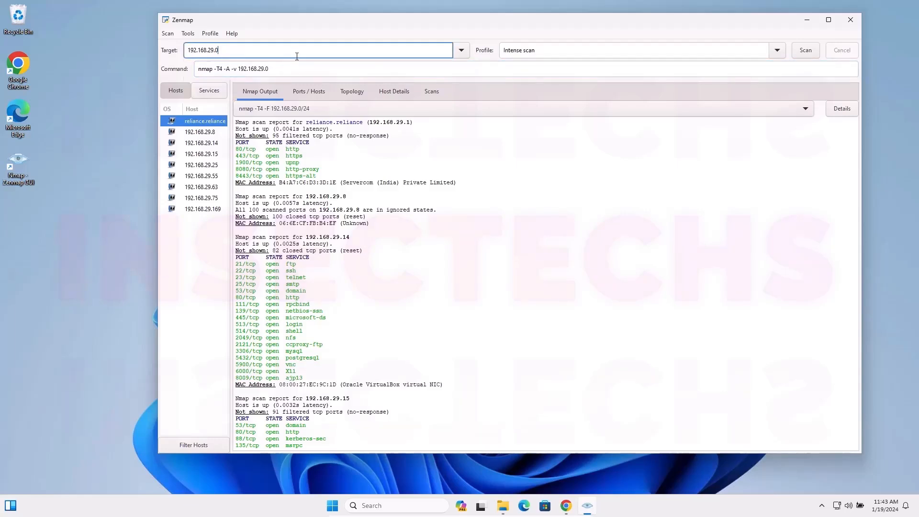
key("BackSpace")
type("14")
left_click(325, 67)
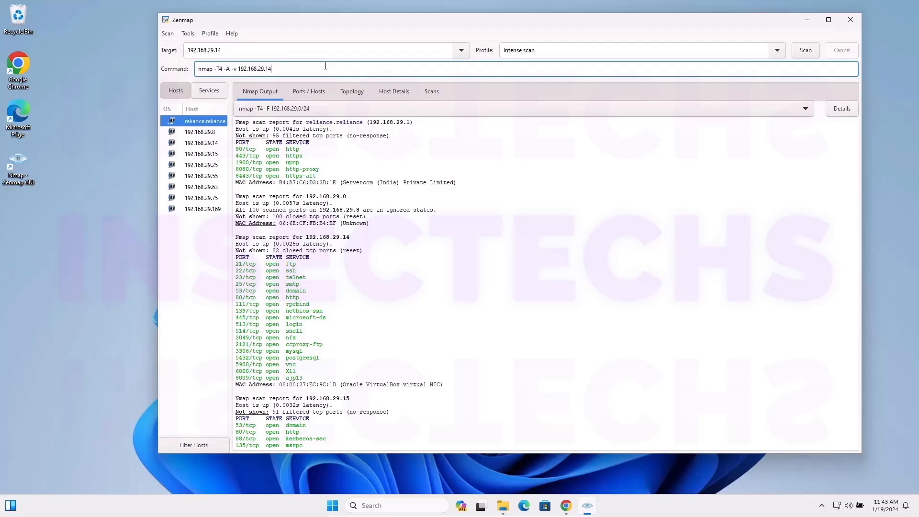
left_click(260, 49)
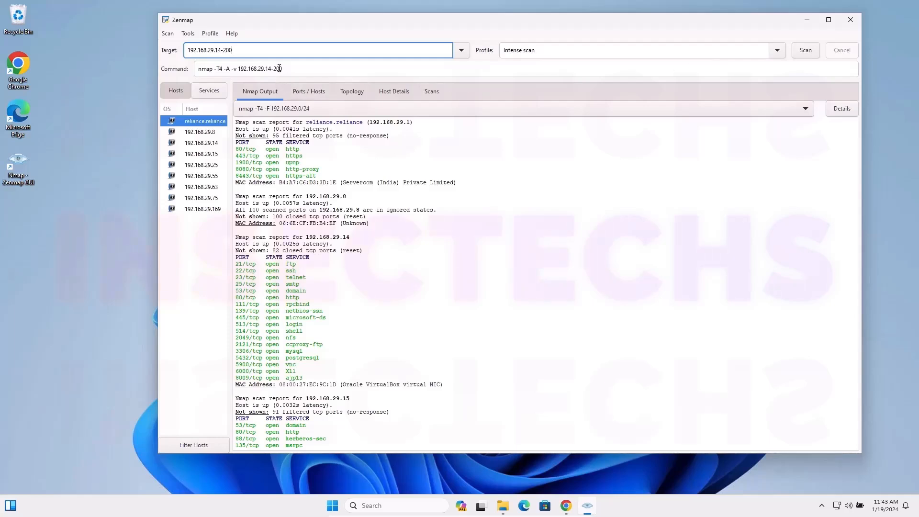
Raise the verbosity in the scan command so it reads nmap -T4 -A -vvv192.168.29.14-200
left_click(227, 70)
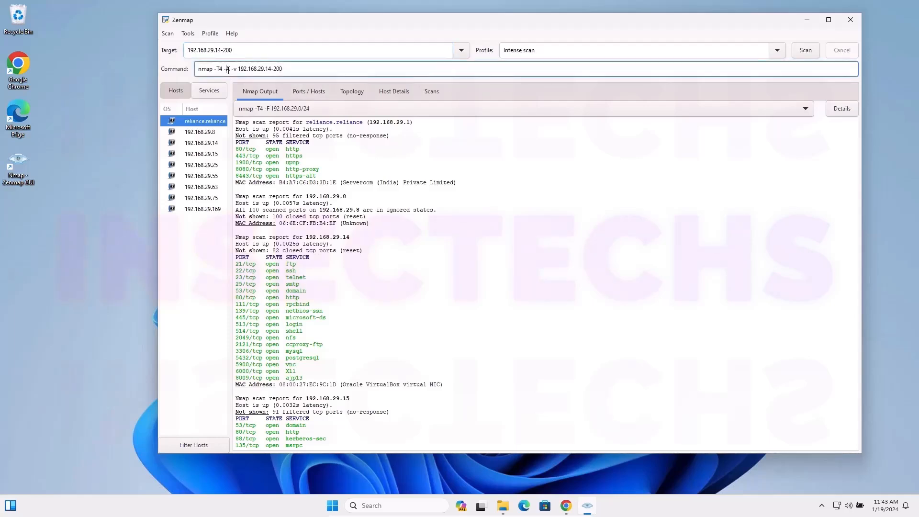
double_click(219, 70)
double_click(236, 70)
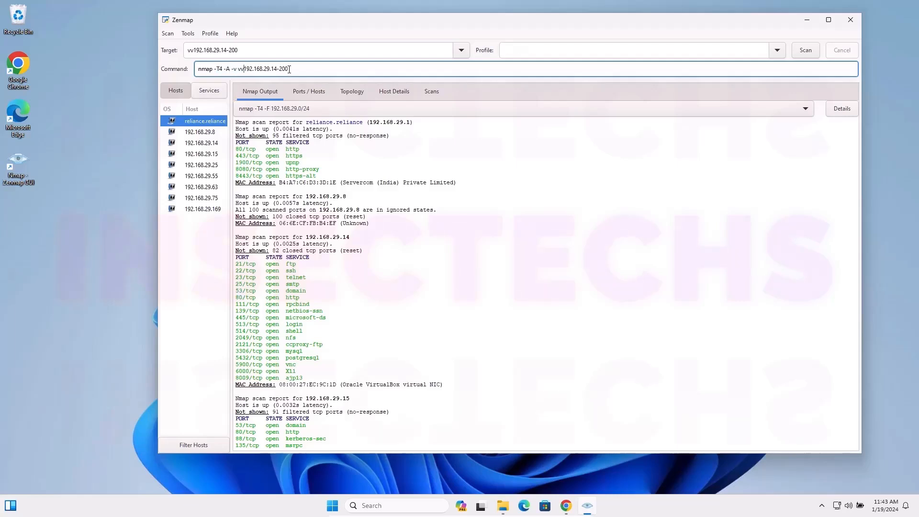
key("BackSpace")
type("vv")
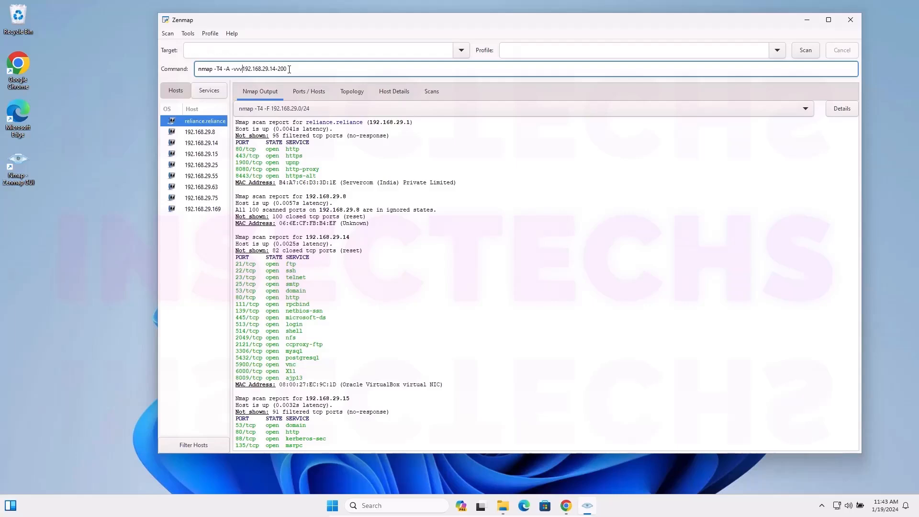
left_click(263, 46)
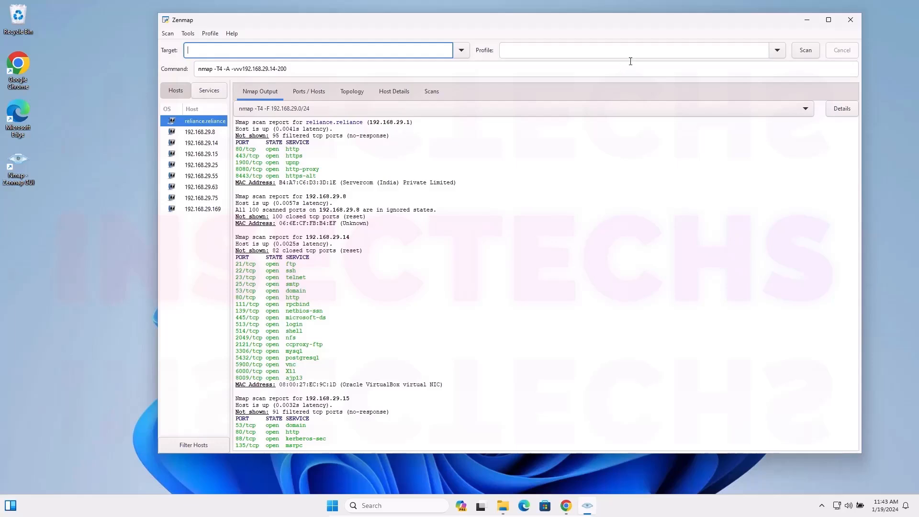
Create a new scan profile from the edited command, enter a person's first name as the profile name, and save it
left_click(377, 66)
key("ctrl+a")
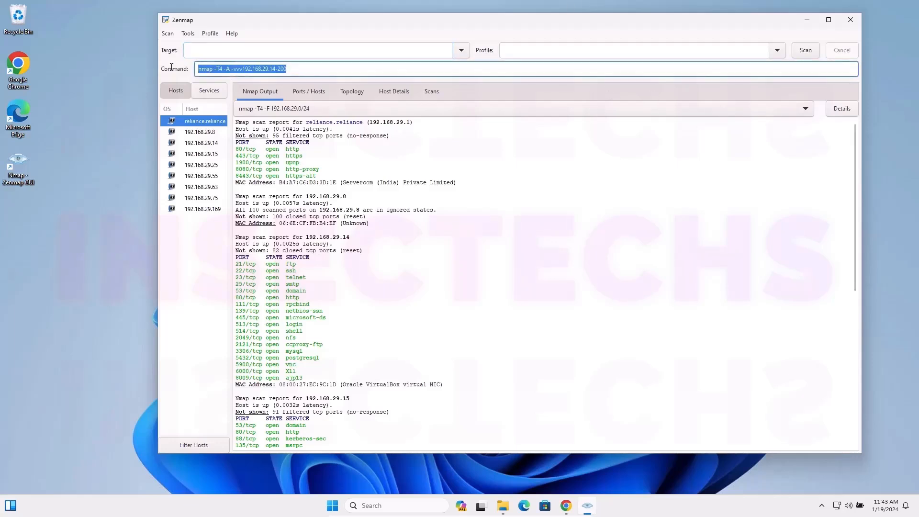
left_click(210, 34)
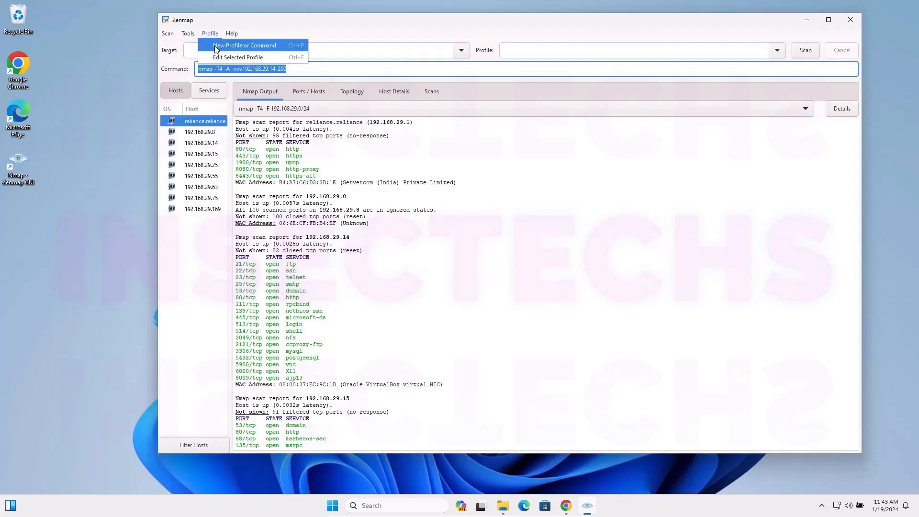
left_click(216, 47)
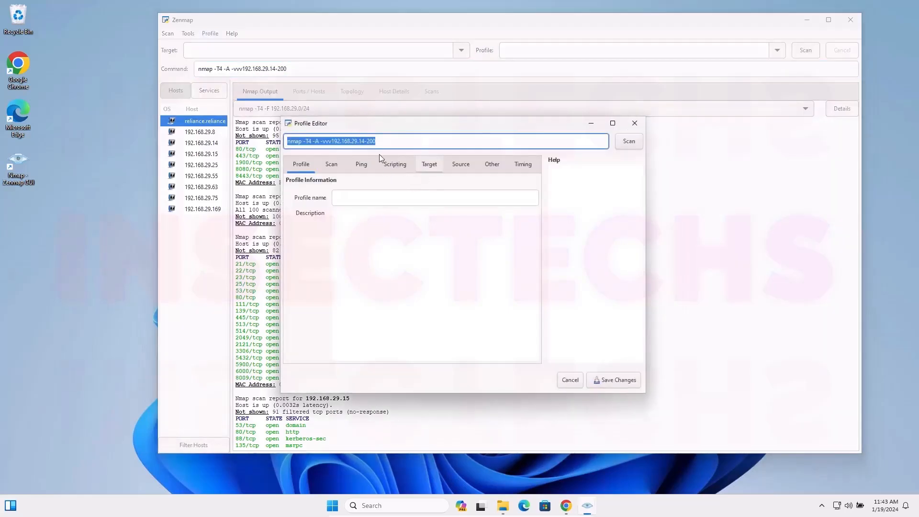
left_click(374, 201)
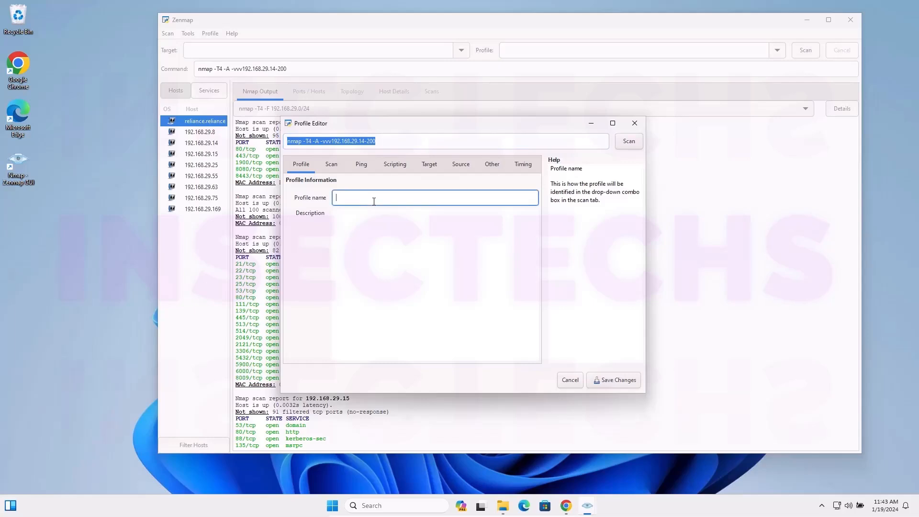
type("Kiran")
left_click(604, 381)
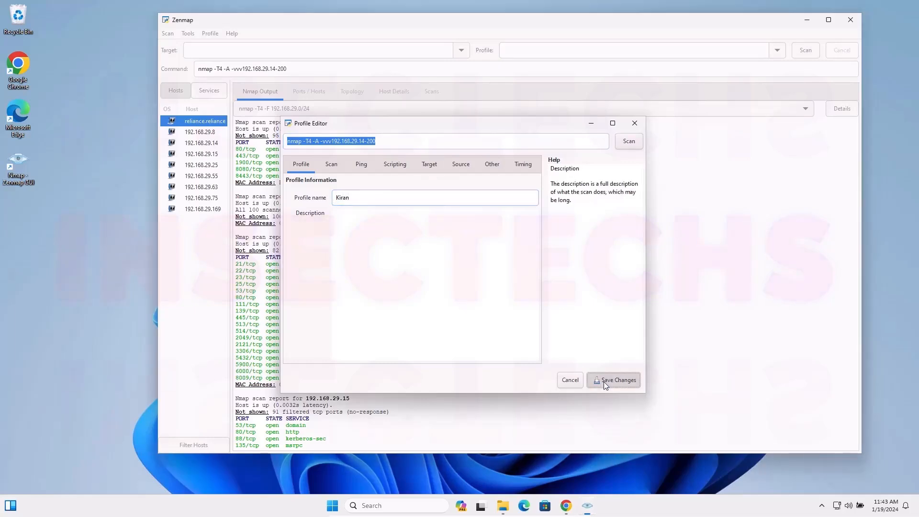
Load the newly saved custom profile, highlight its command, and display the list of available profiles
left_click(753, 50)
left_click(777, 50)
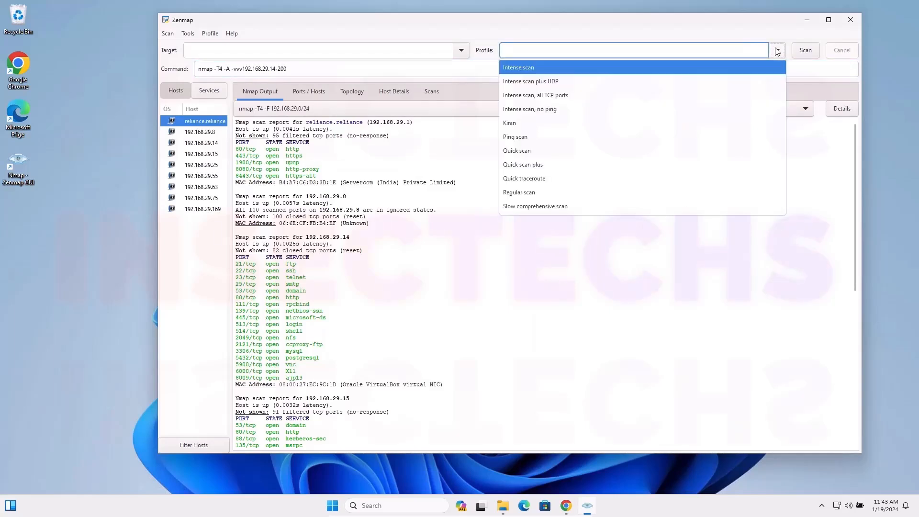
left_click(520, 124)
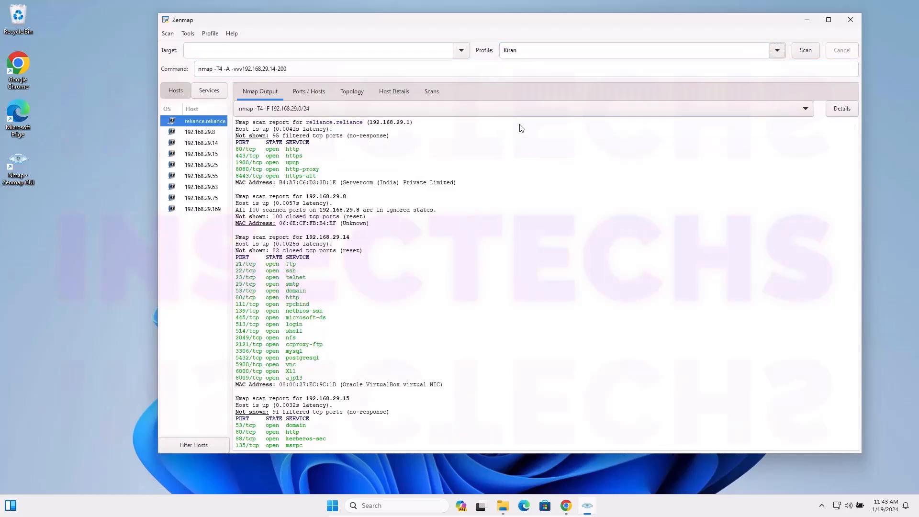
left_click(392, 72)
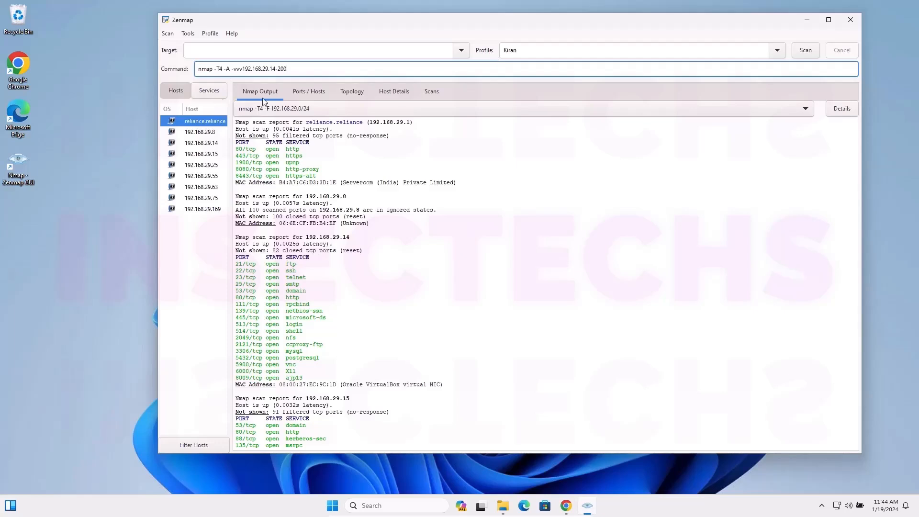
triple_click(198, 72)
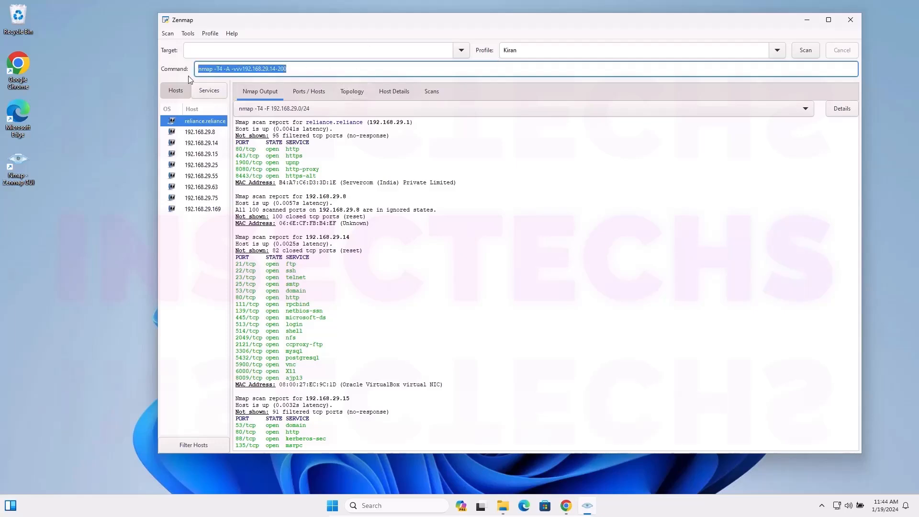
left_click(777, 49)
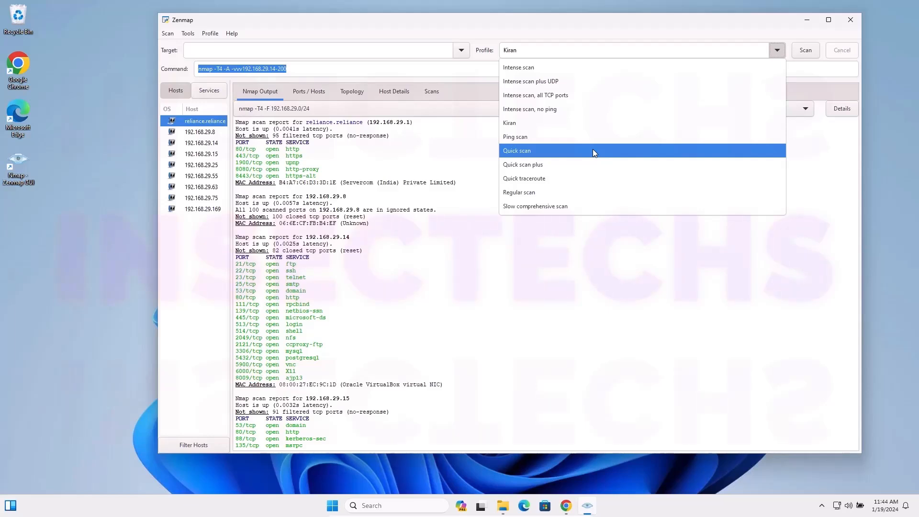
Return to the topology map and zoom it out to 264 to bring more hosts into view
left_click(353, 92)
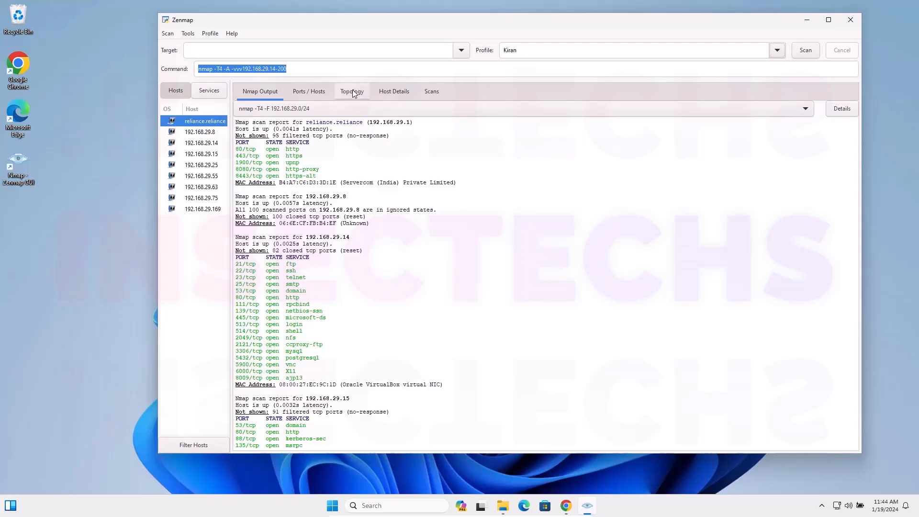
scroll(603, 286, "down", 8)
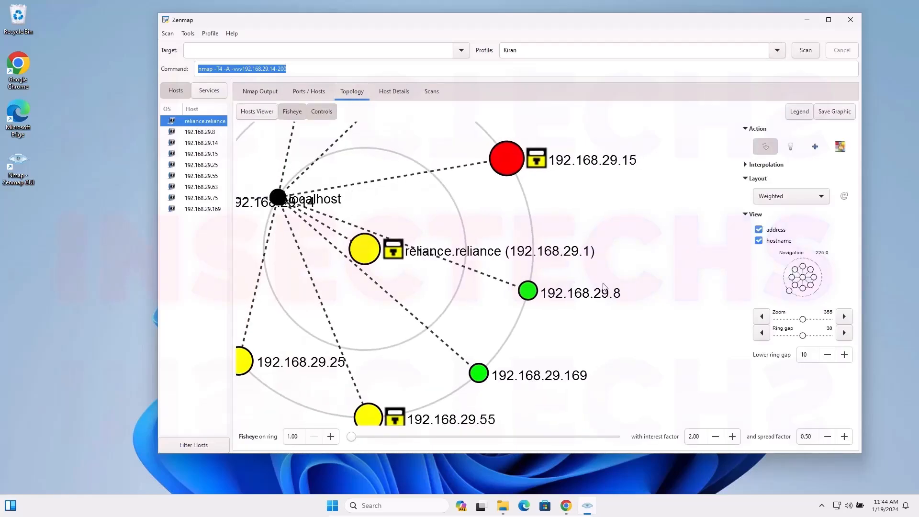
scroll(603, 285, "down", 10)
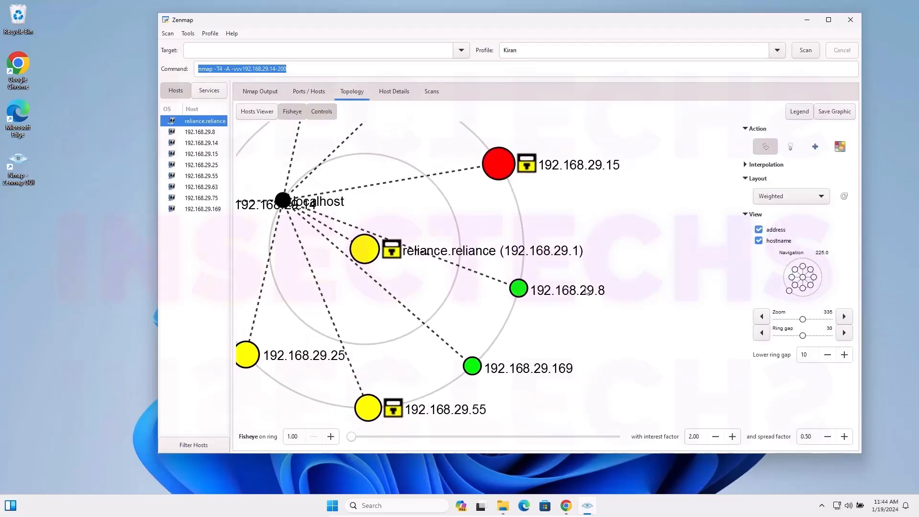
scroll(587, 290, "down", 10)
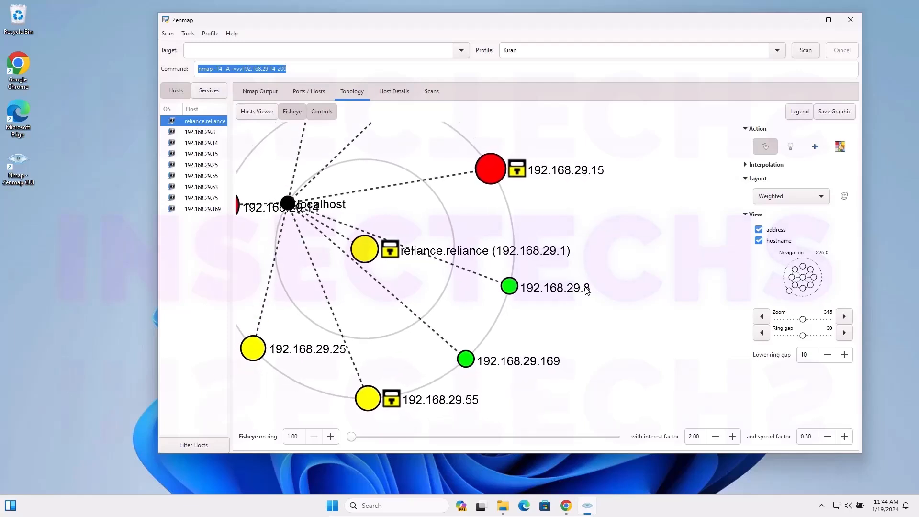
scroll(586, 290, "down", 5)
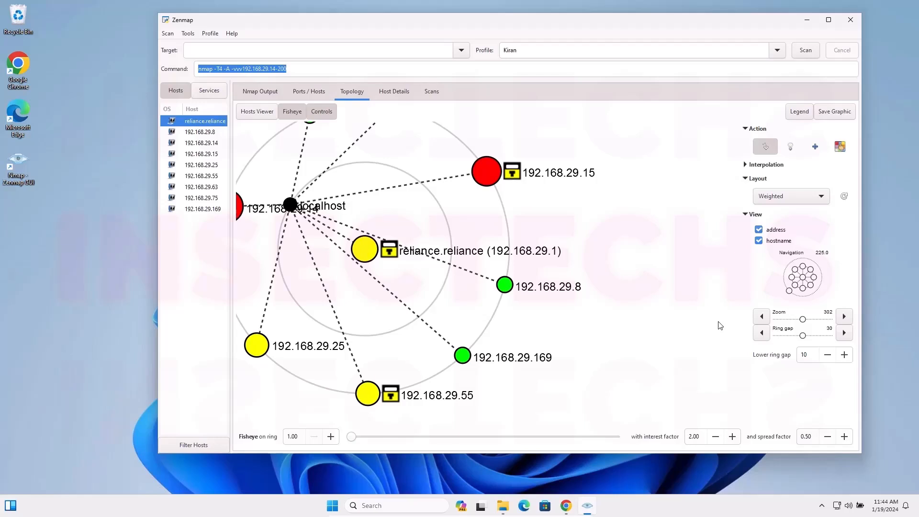
scroll(715, 351, "down", 1)
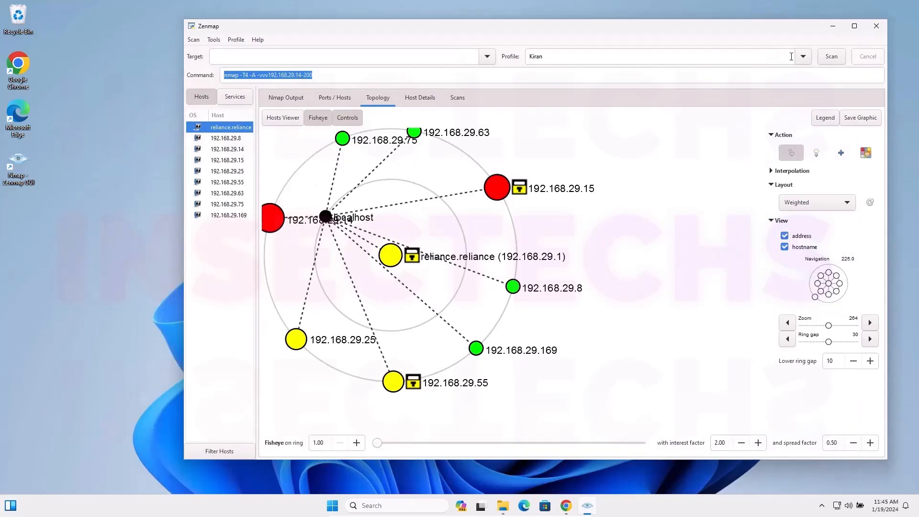
Choose the Intense scan, all TCP ports profile and set the scan target to 192.168.29.14
left_click(804, 57)
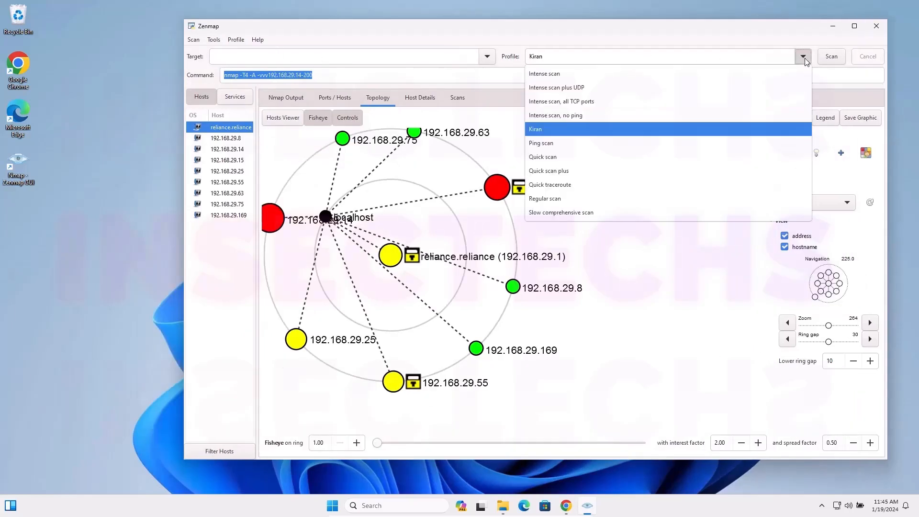
left_click(686, 101)
left_click(271, 56)
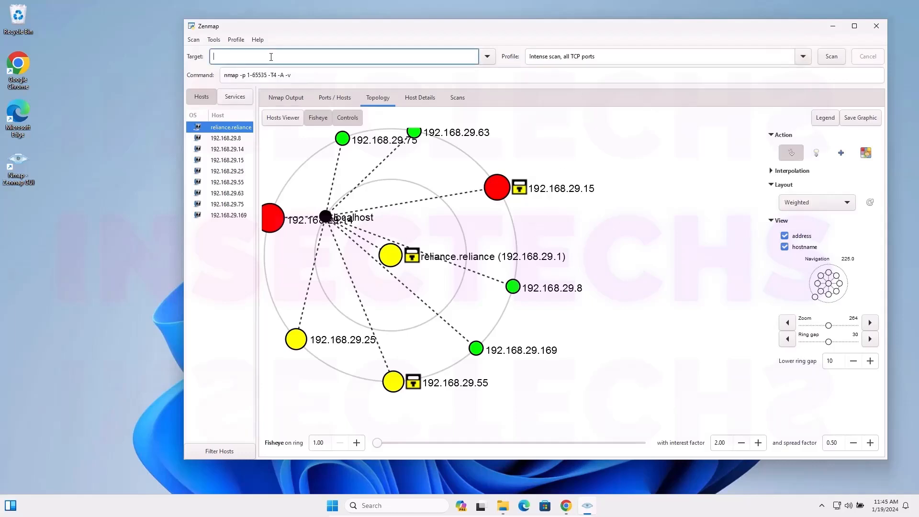
type("19")
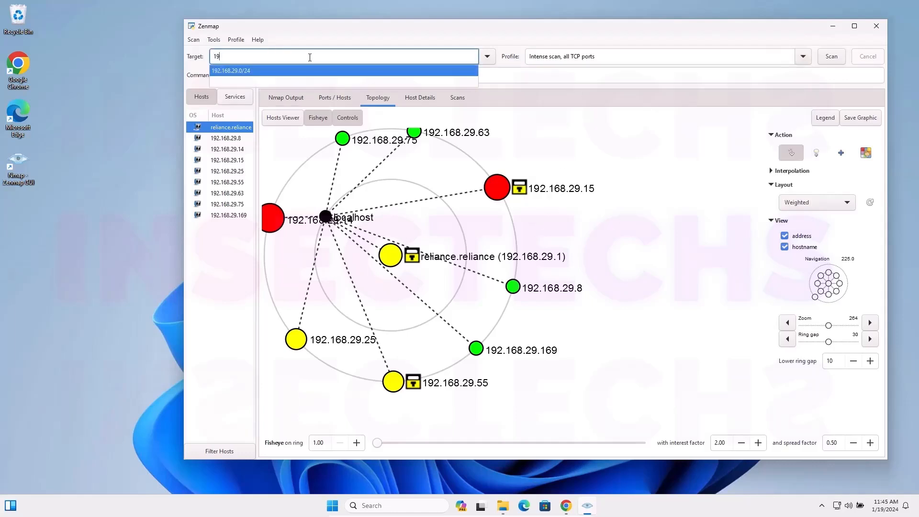
key("Return")
key("BackSpace")
key("BackSpace")
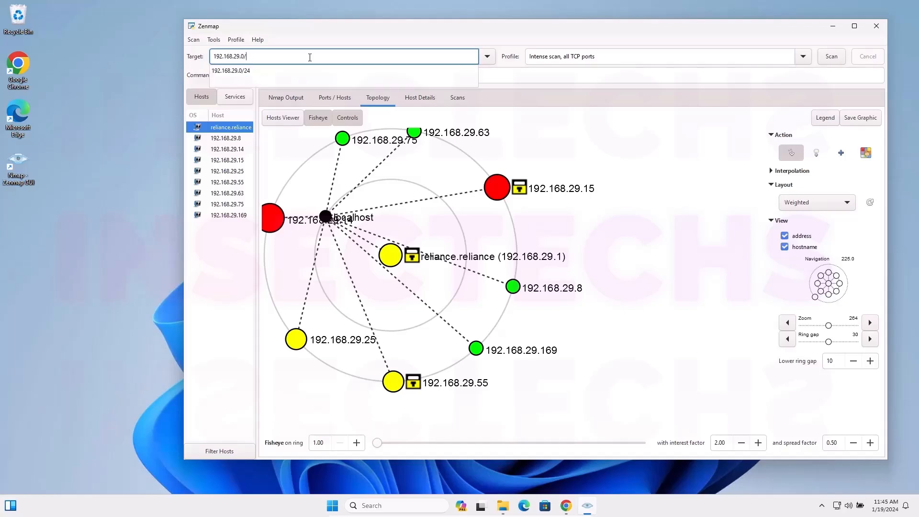
type("14")
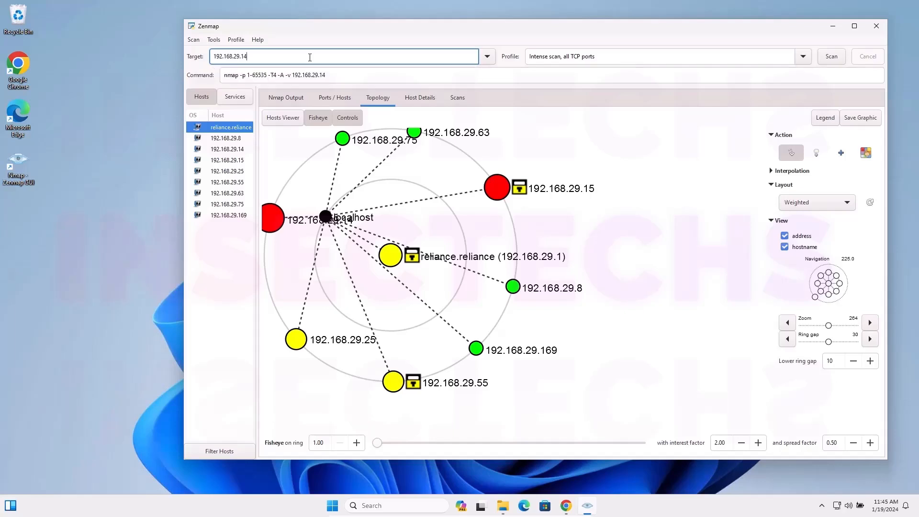
Run the all-TCP-ports scan on 192.168.29.14 and highlight the SYN Stealth Scan completion line in the output
left_click(830, 59)
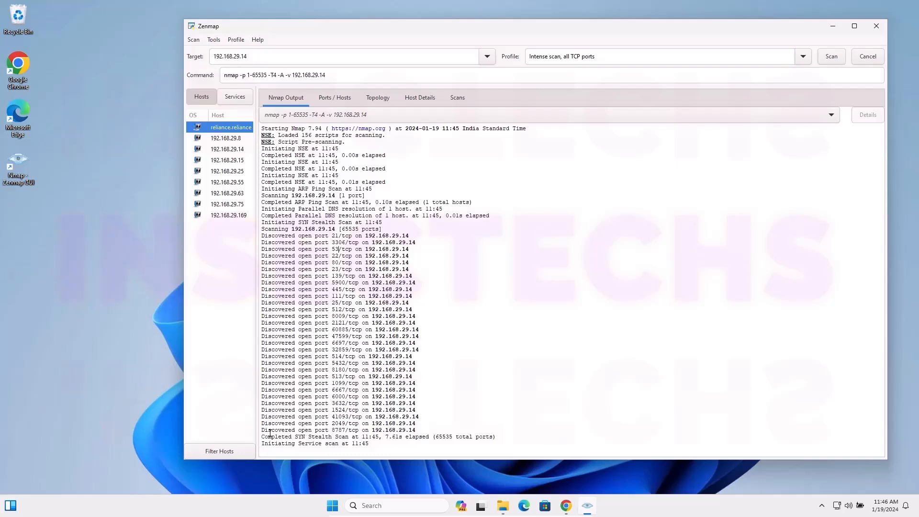
left_click_drag(269, 433, 496, 436)
left_click(494, 437)
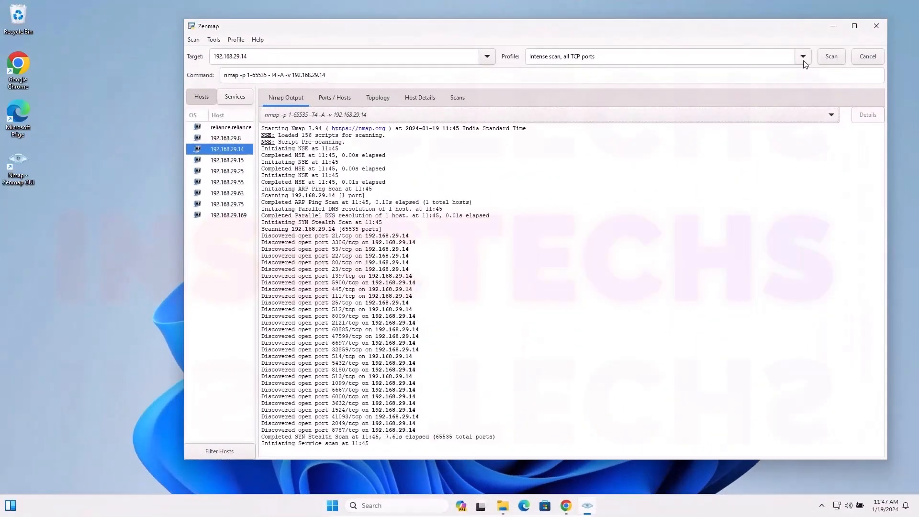
Choose the Quick traceroute profile, set the target to 192.168.29.0/24, and run the scan
left_click(803, 56)
left_click(645, 173)
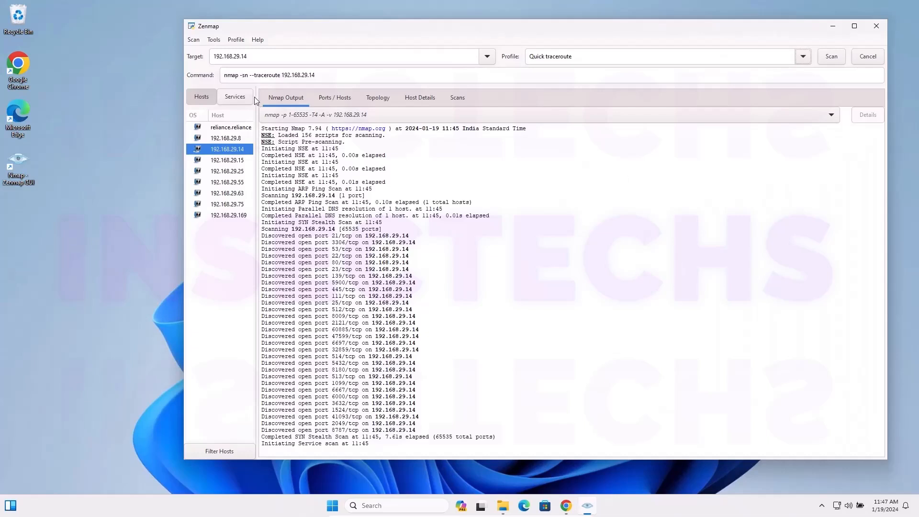
left_click(294, 57)
key("BackSpace")
key("BackSpace")
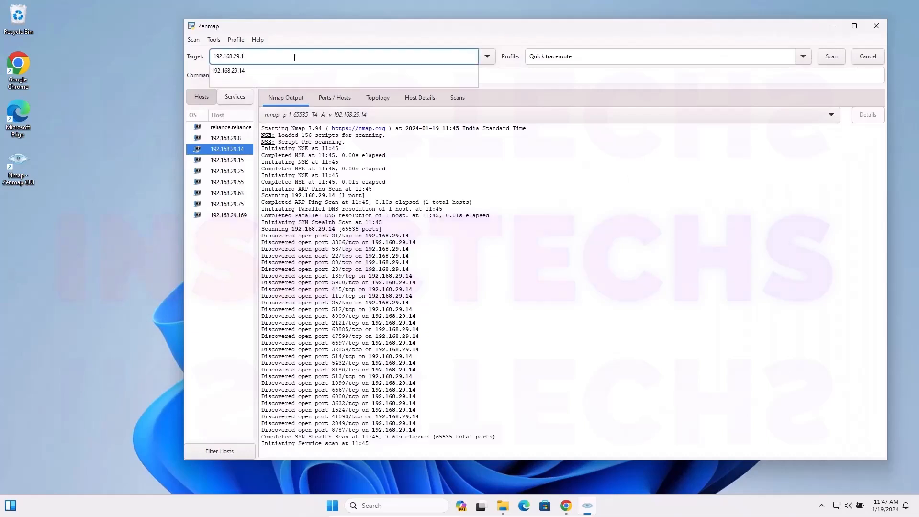
type("0/24")
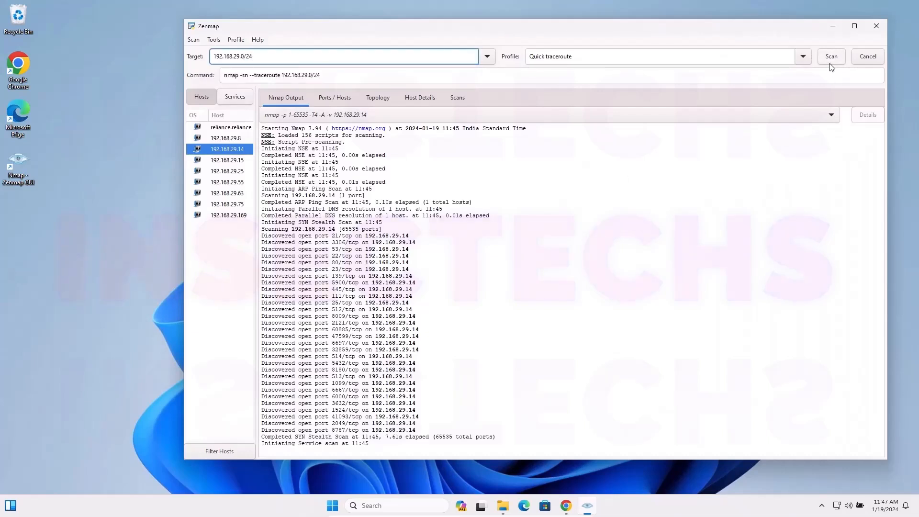
left_click(831, 57)
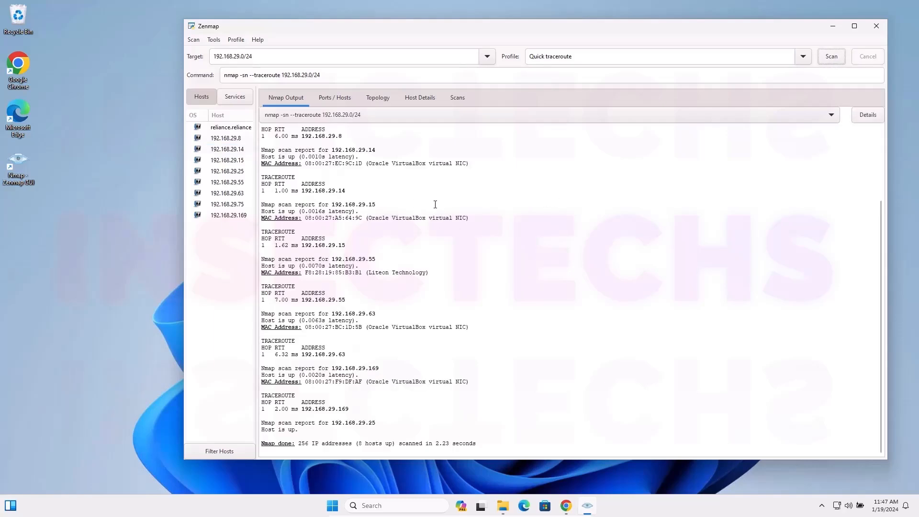
Inspect the traceroute command and run the Slow comprehensive scan profile against 192.168.29.0/24
left_click(226, 75)
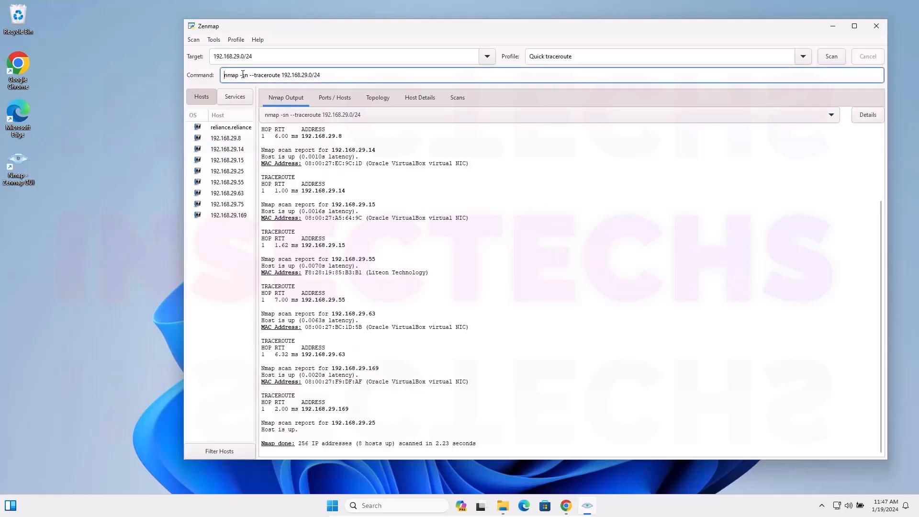
left_click(336, 75)
key("Return")
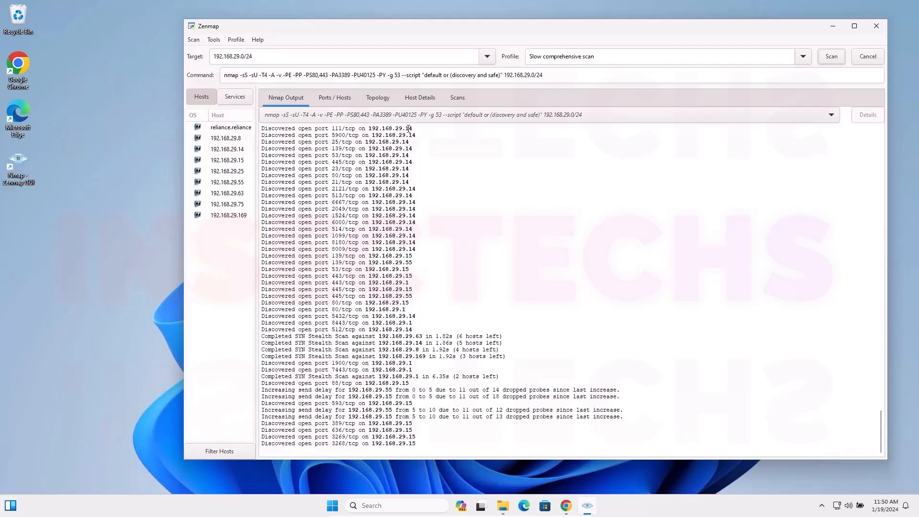
Cancel the running comprehensive scan and start an Intense scan plus UDP of 192.168.29.0/24
left_click(868, 56)
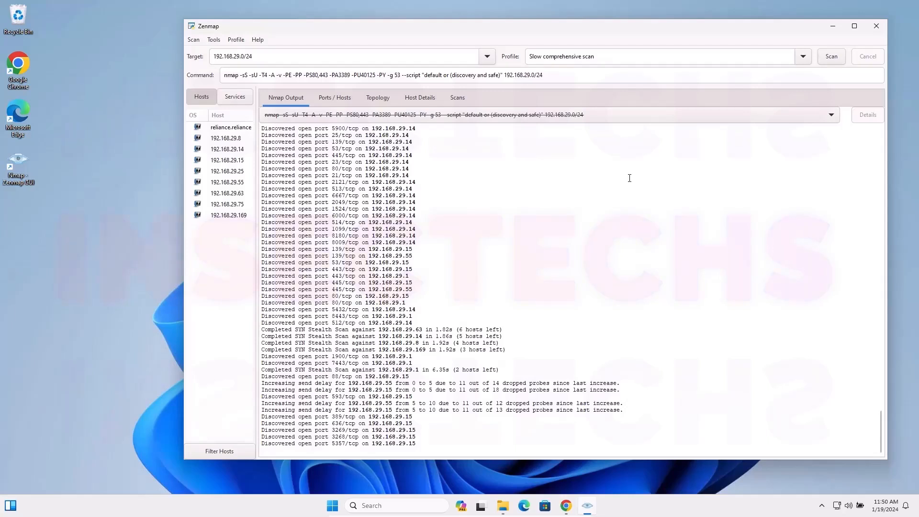
left_click(801, 57)
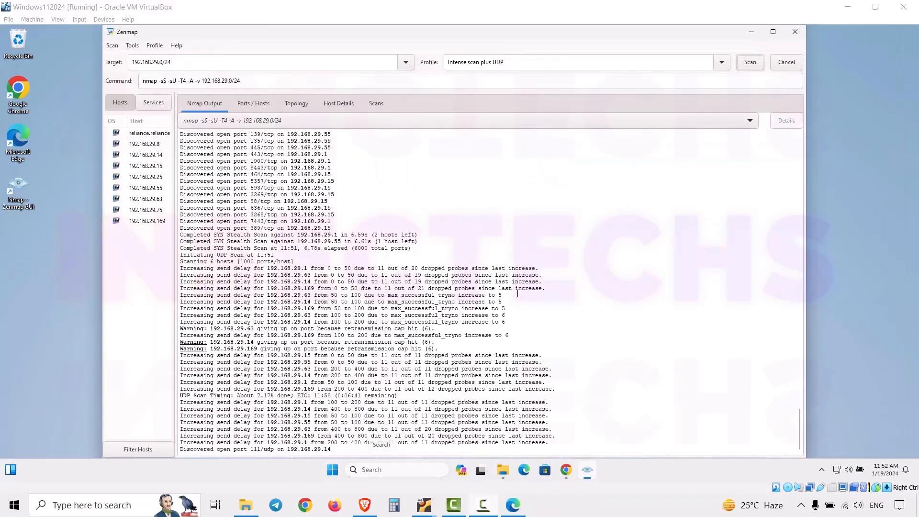
Switch to Nmap-Book.pdf in Microsoft Edge, review the scan types and options, and highlight the range-of-hosts command nmap -sS 192.168.1.1-50 on page 5
left_click(521, 503)
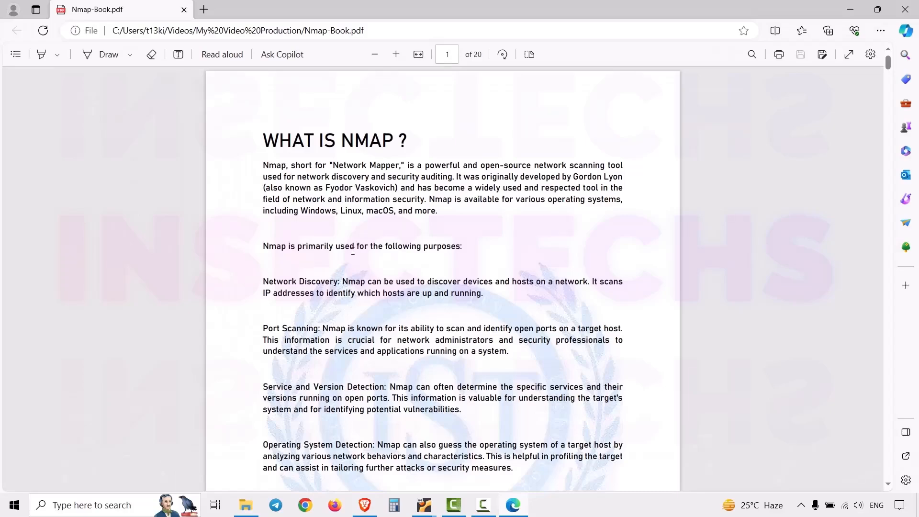
scroll(391, 293, "down", 20)
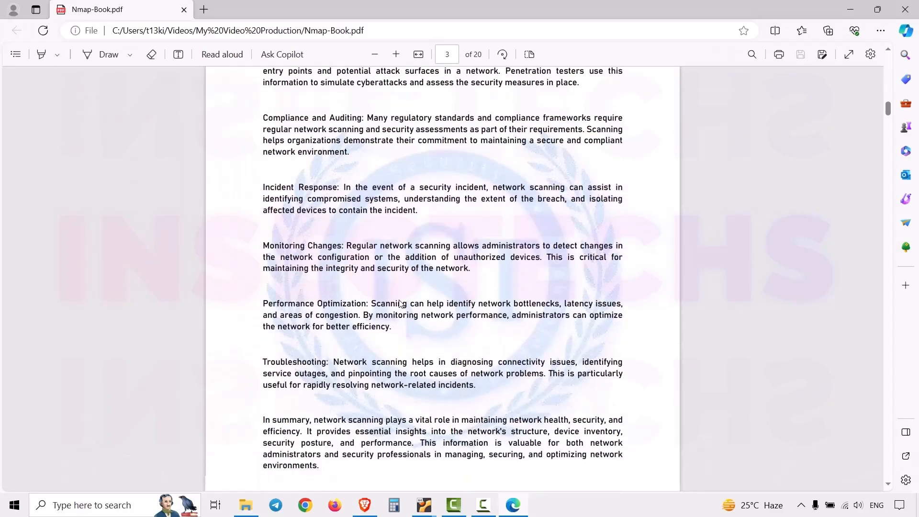
scroll(388, 328, "down", 10)
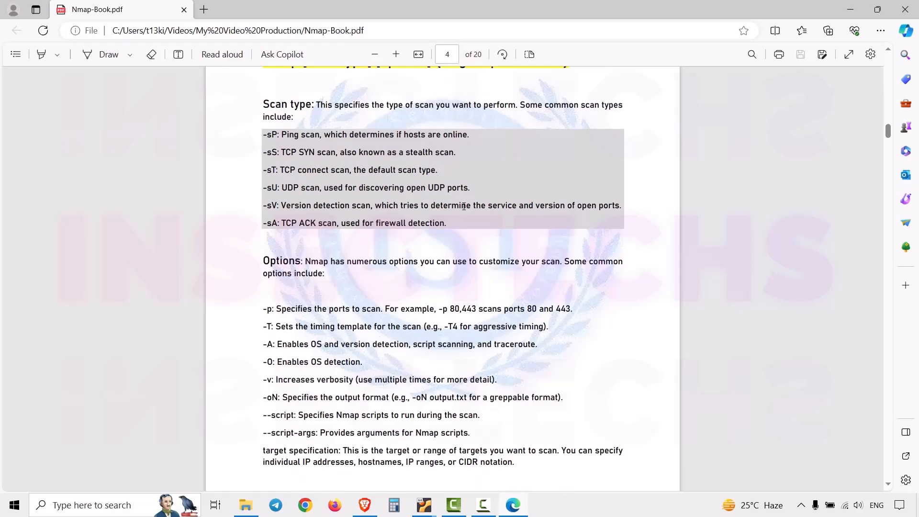
scroll(464, 206, "down", 12)
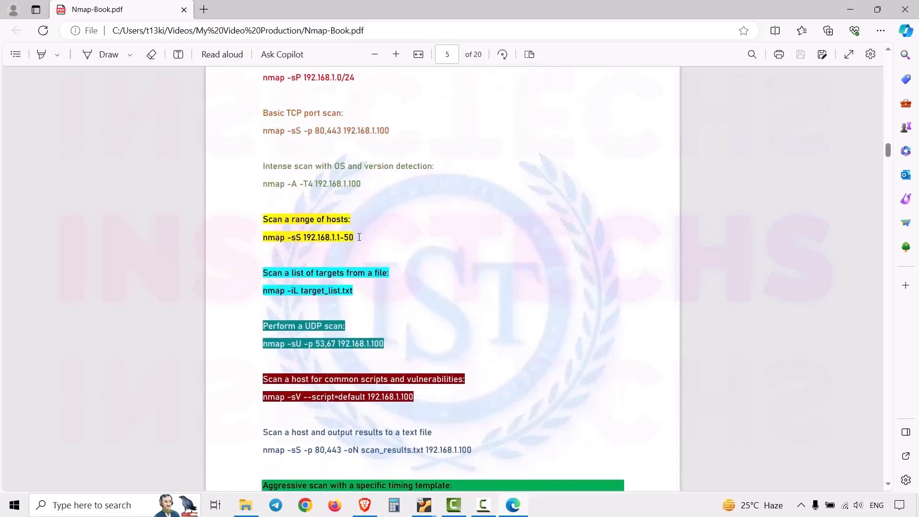
left_click_drag(359, 237, 262, 239)
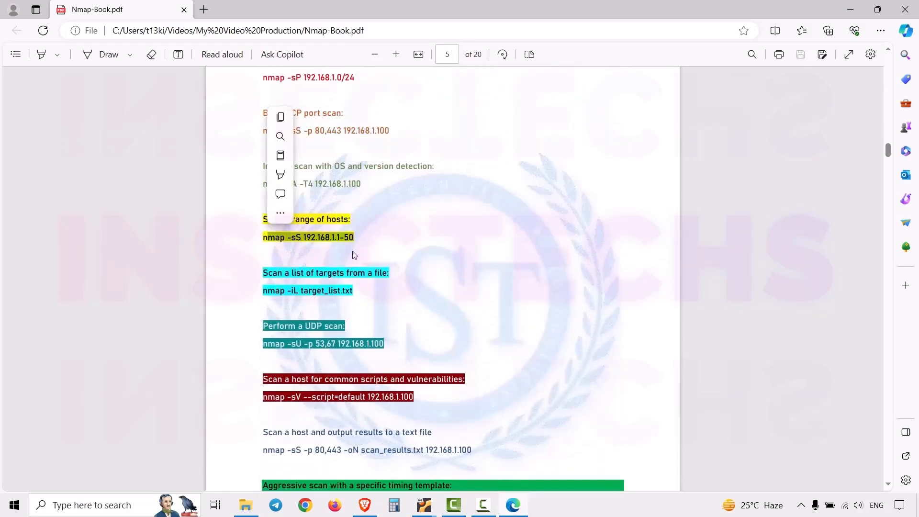